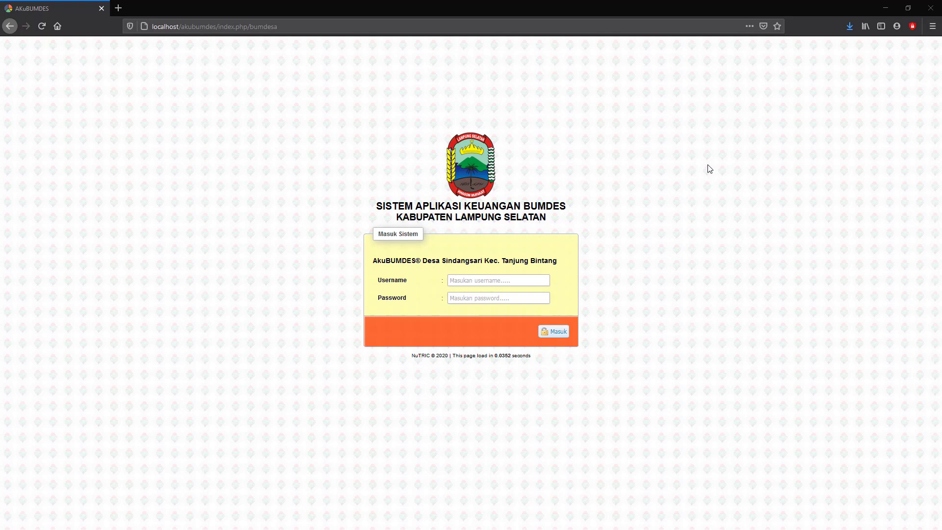
# Step: Log in to AkuBUMDES with the trading unit's username and password
pyautogui.click(466, 280)
pyautogui.write('sdag')
pyautogui.press('BackSpace')
pyautogui.press('BackSpace')
pyautogui.press('BackSpace')
pyautogui.write('da')
pyautogui.click(467, 299)
pyautogui.write('123')
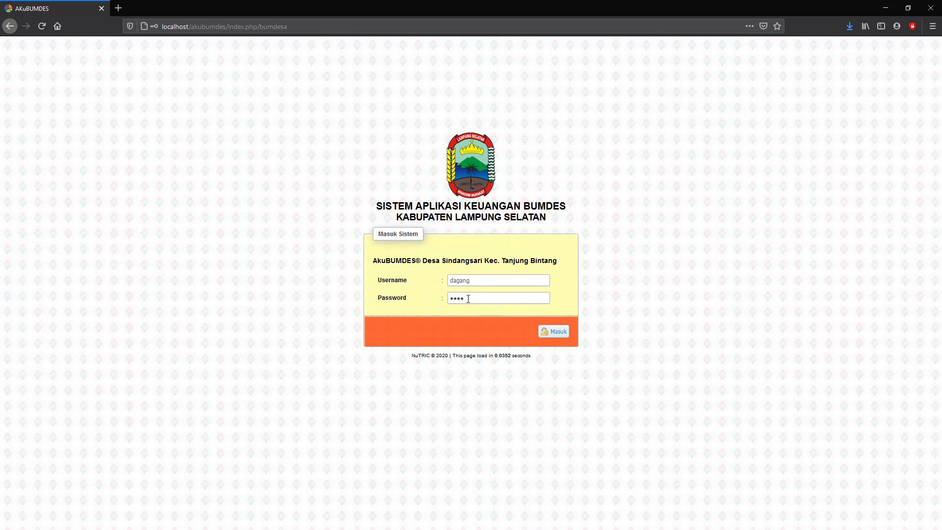
pyautogui.write('4')
pyautogui.press('Return')
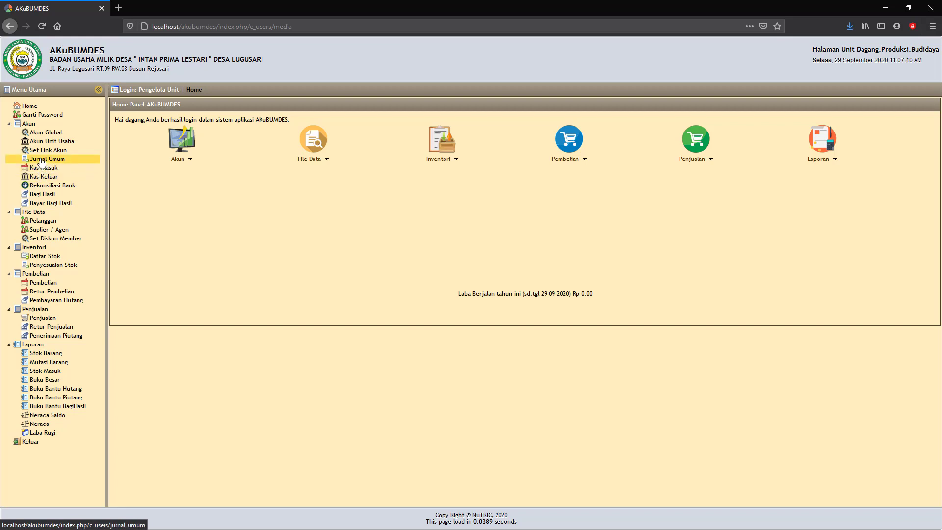
# Step: Open the Jurnal Umum (Penyesuaian) page from the Akun menu
pyautogui.click(42, 161)
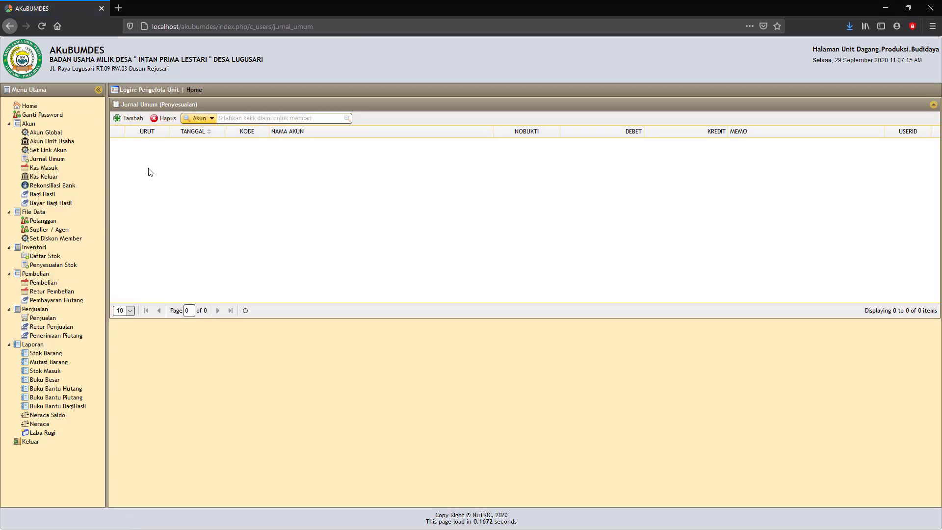
# Step: Start a new adjustment journal entry dated 01-09-2020
pyautogui.click(45, 159)
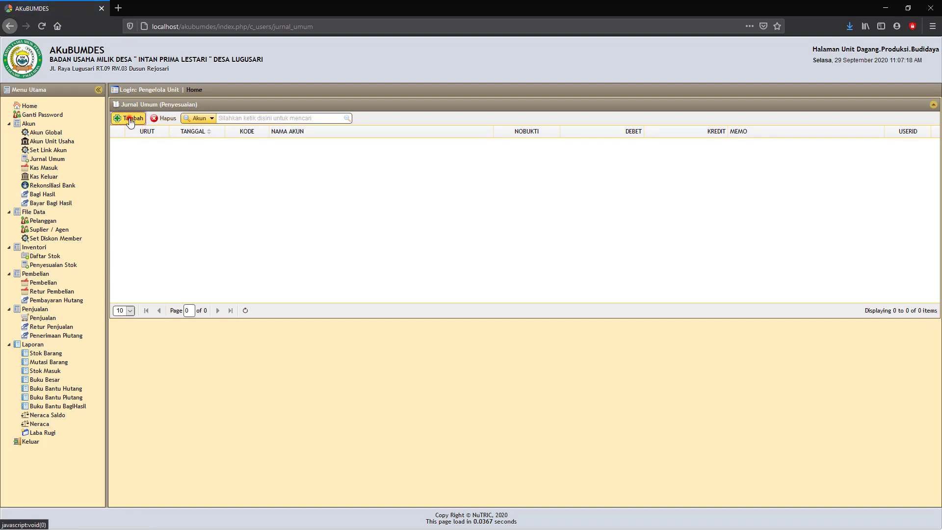
pyautogui.click(129, 118)
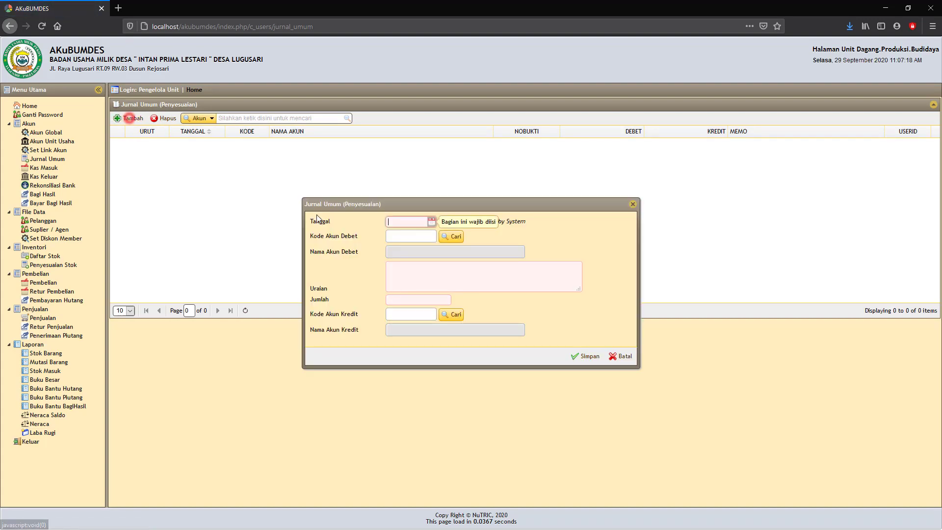
pyautogui.click(431, 222)
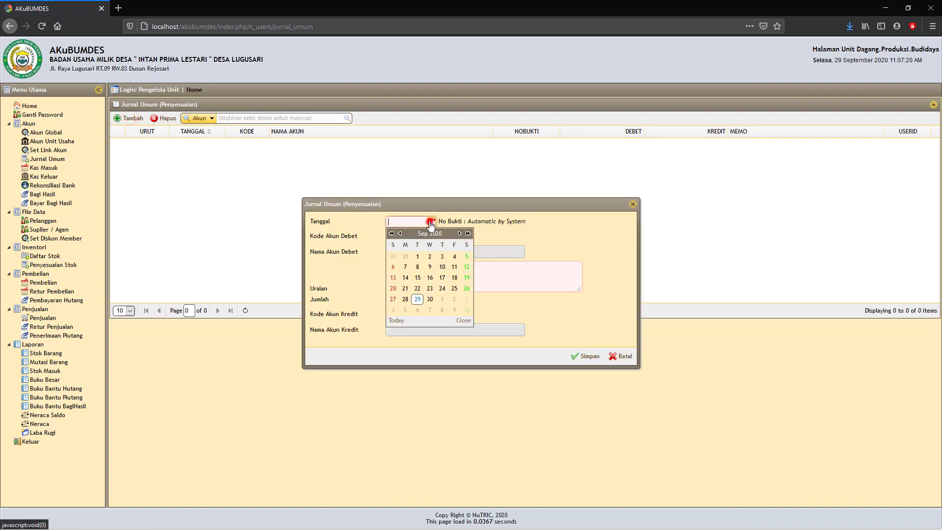
pyautogui.click(417, 258)
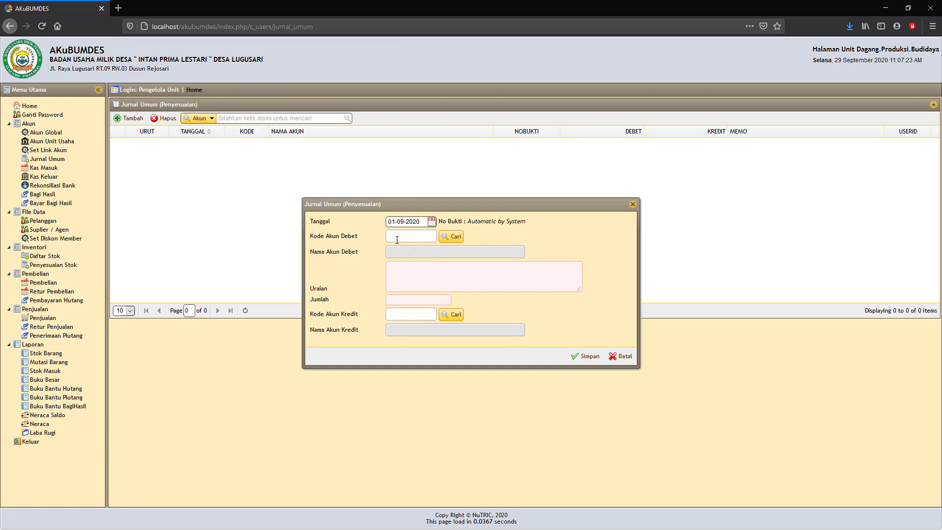
# Step: Debit 1111 Kas Unit Perdagangan, describe it 'Terima Penyertaan Modal Awal', and begin the amount
pyautogui.click(451, 237)
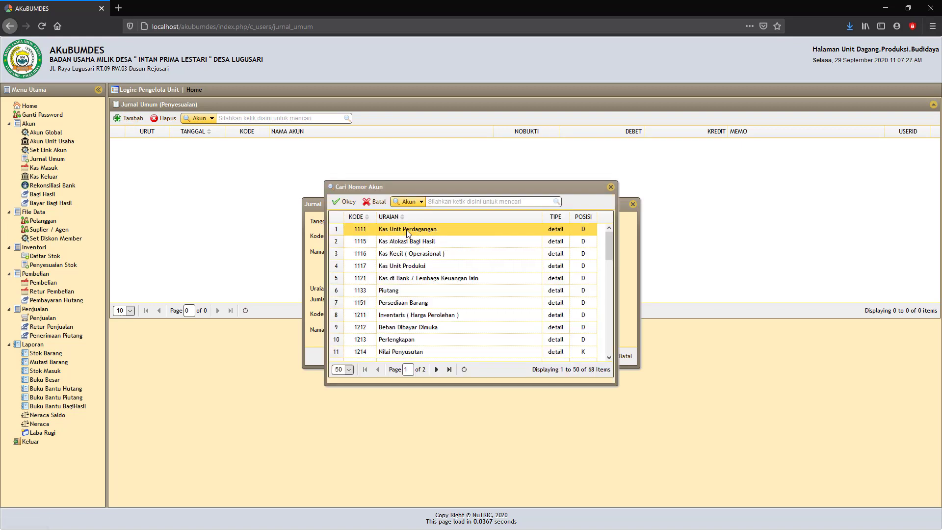
pyautogui.click(347, 202)
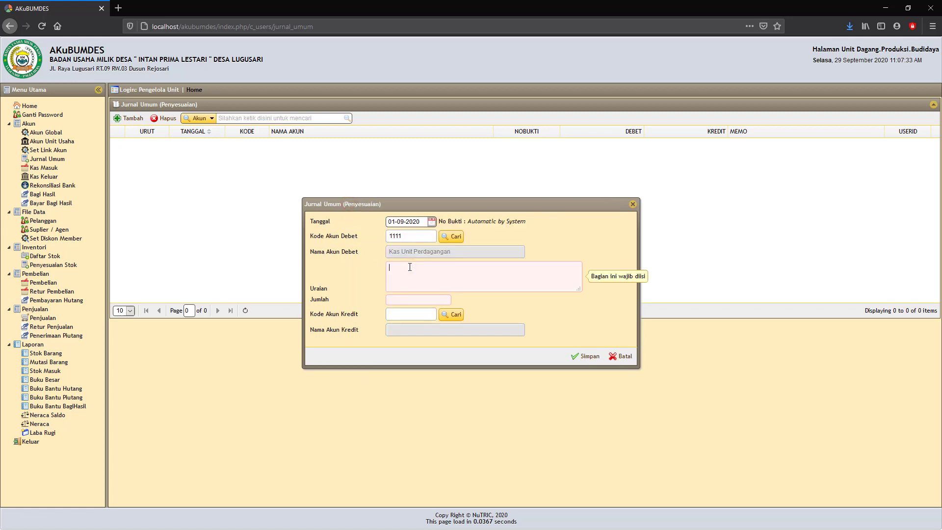
pyautogui.write('rima Penyertaan Modal Awal')
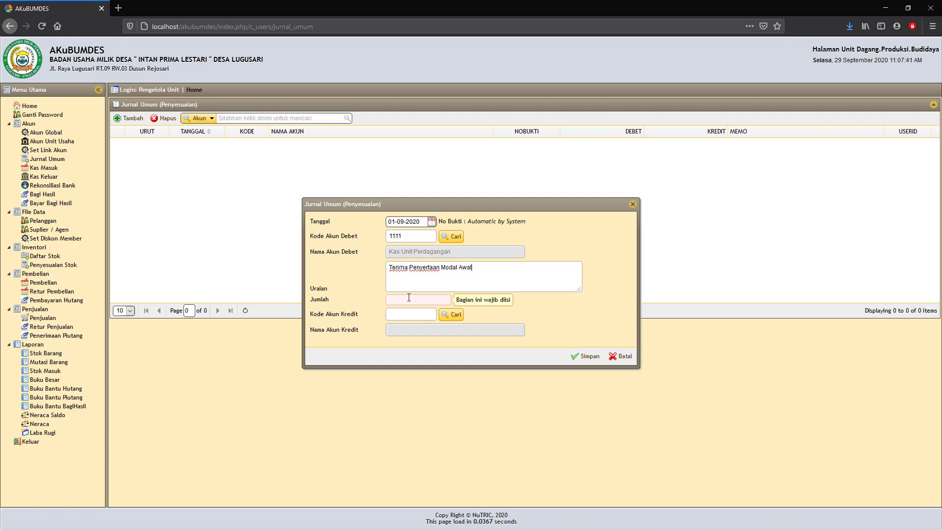
pyautogui.click(409, 299)
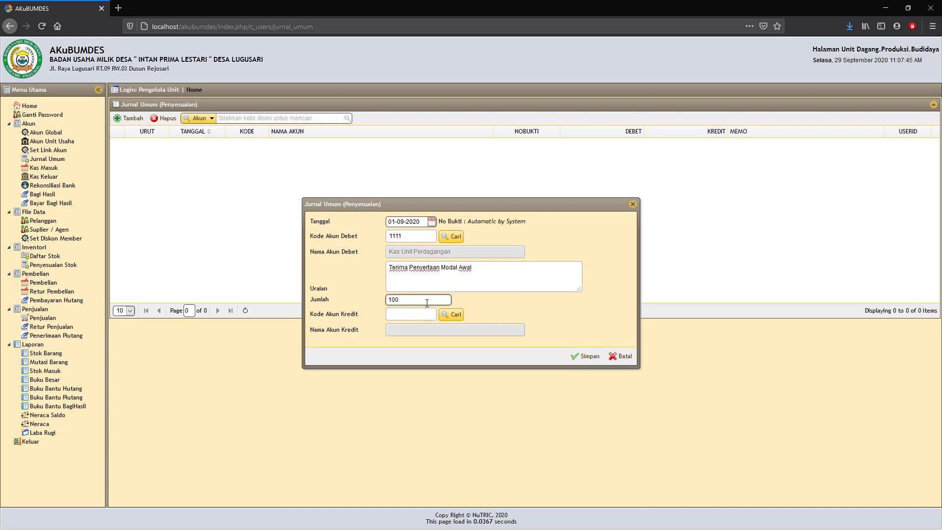
pyautogui.doubleClick(413, 301)
# Step: Enter Rp 50,000,000, credit 3110 Modal Unit Perdagangan, and save entry AJP00001
pyautogui.click(499, 306)
pyautogui.click(460, 319)
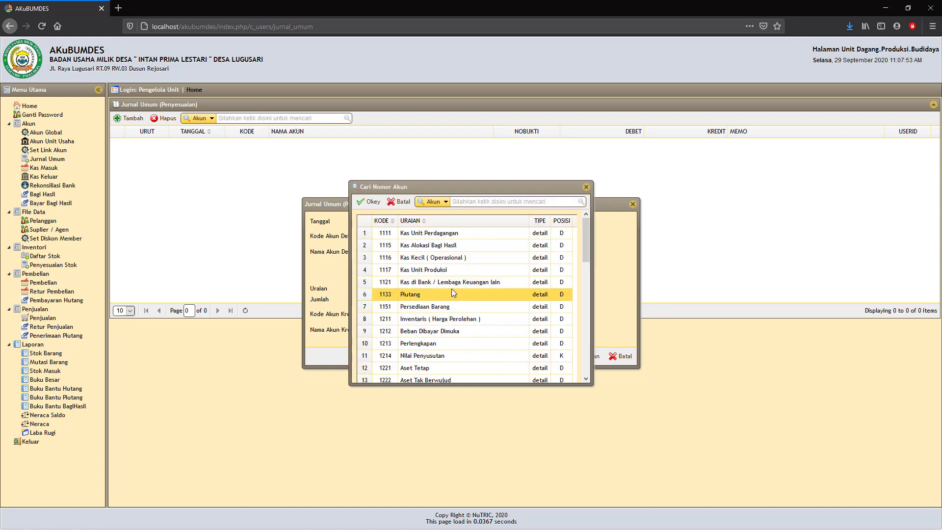
pyautogui.scroll(-3, 452, 291)
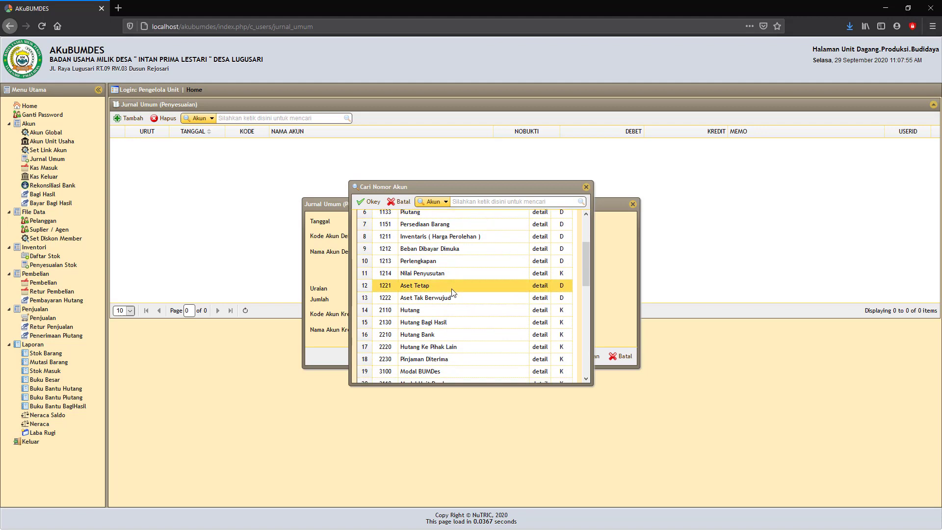
pyautogui.scroll(-2, 452, 292)
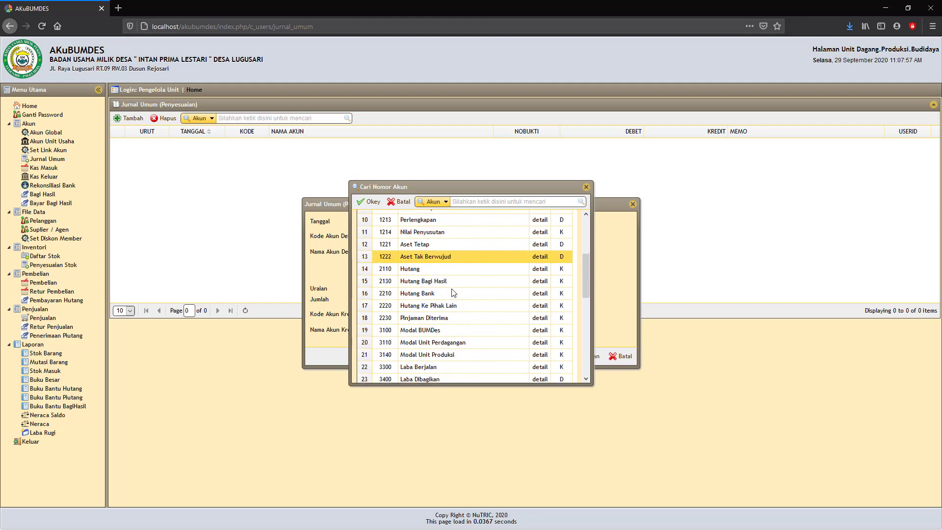
pyautogui.click(446, 343)
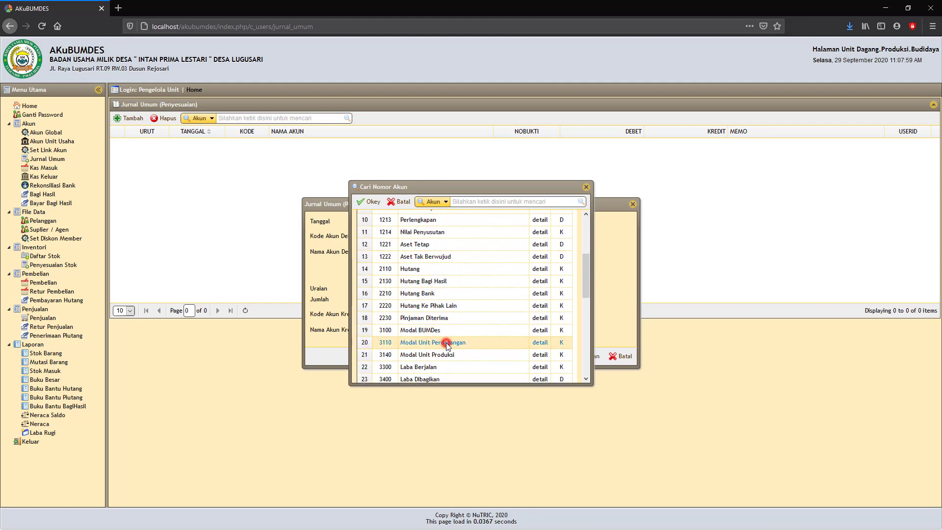
pyautogui.click(369, 202)
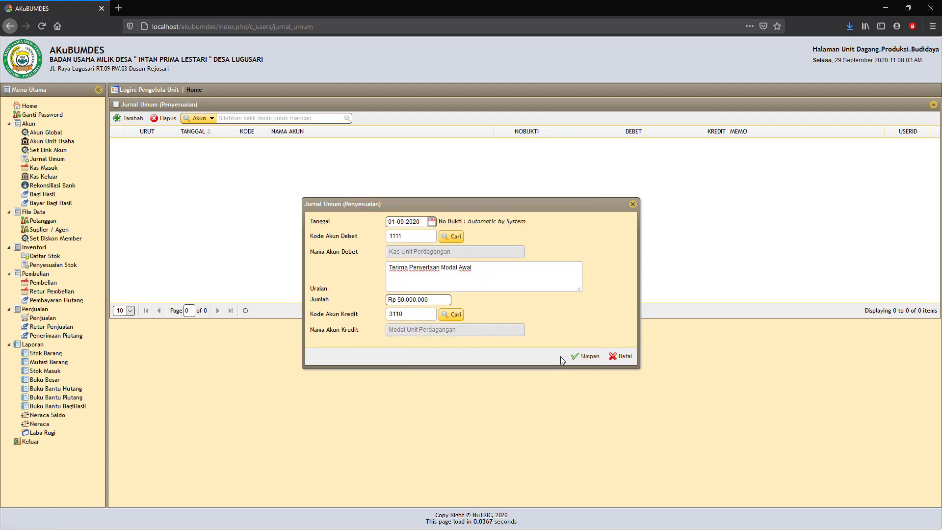
pyautogui.click(588, 357)
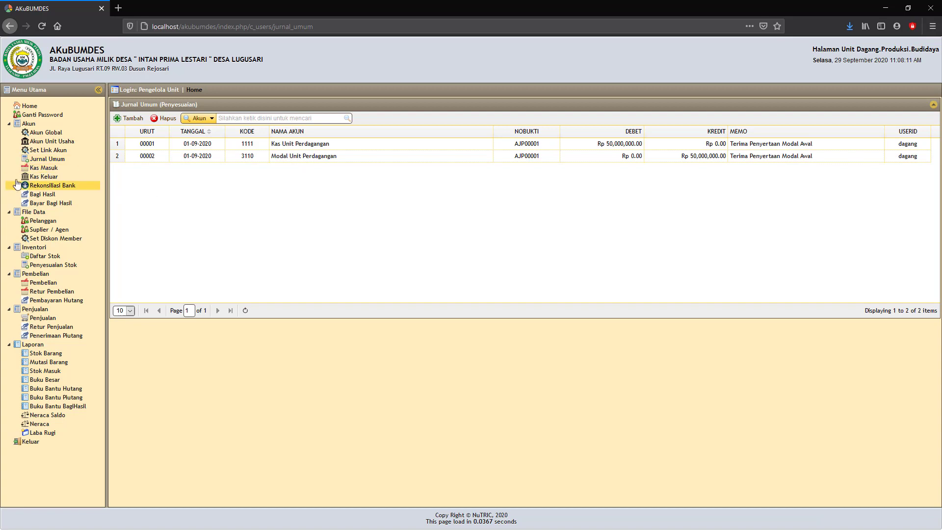
# Step: Start a Kas Masuk receipt dated 02-09-2020 with 1111 as the debit cash account
pyautogui.click(42, 170)
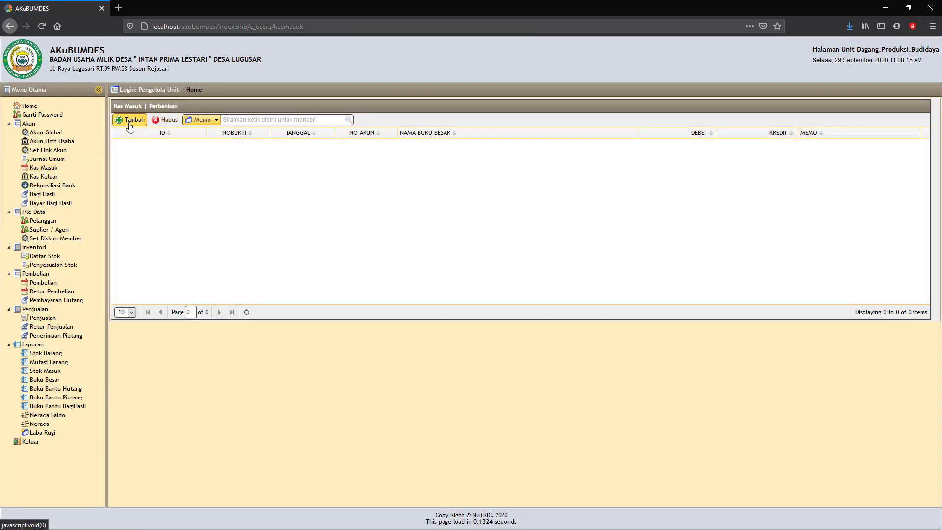
pyautogui.click(128, 121)
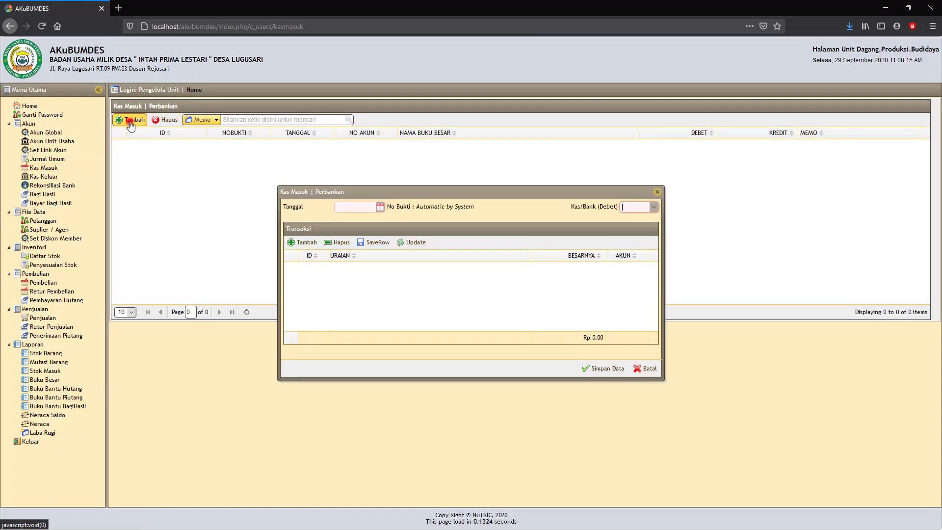
pyautogui.click(380, 207)
pyautogui.click(379, 244)
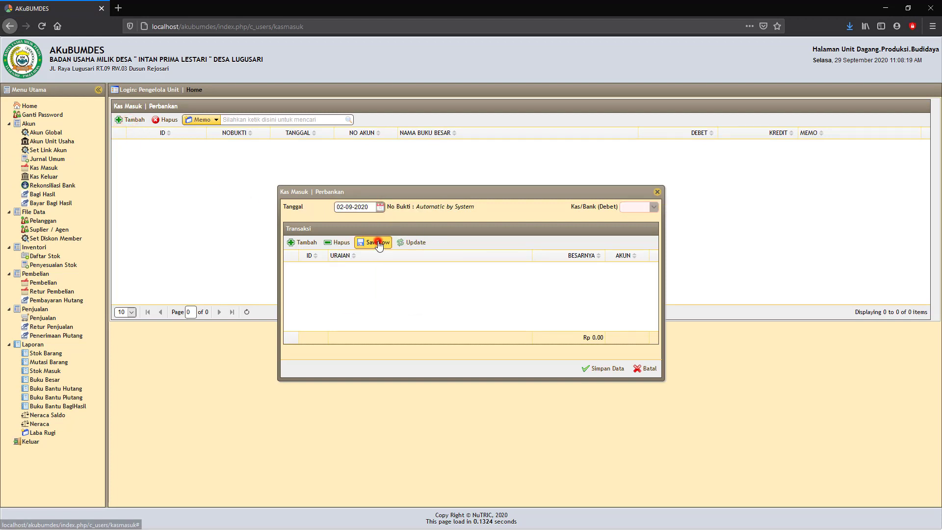
pyautogui.click(654, 208)
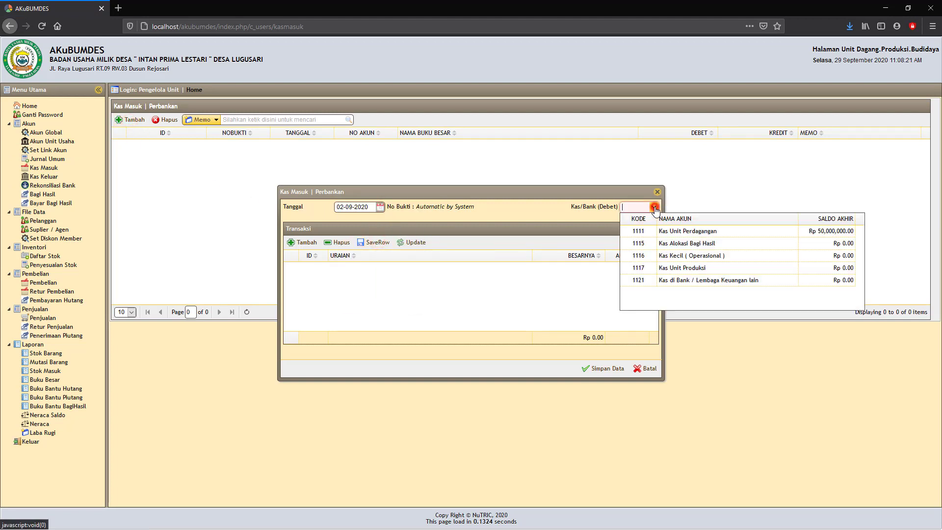
pyautogui.click(686, 232)
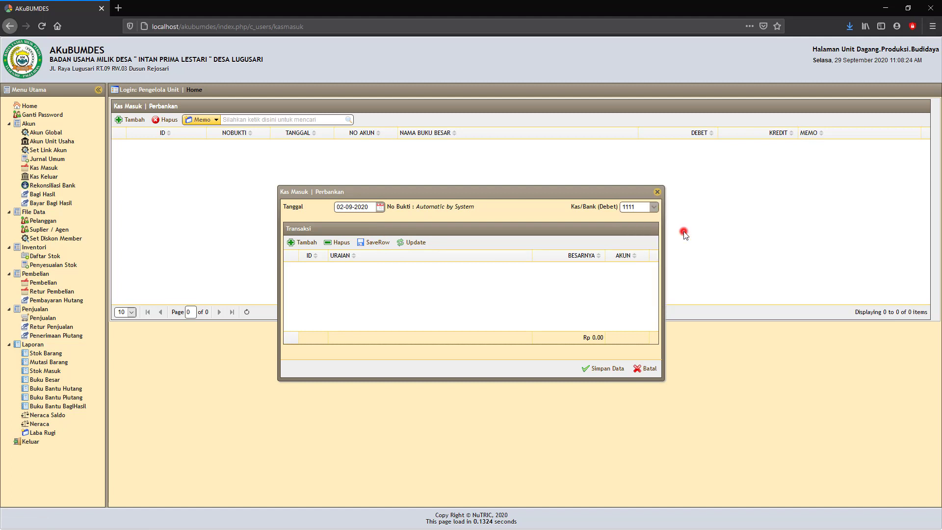
# Step: Add a transaction line using account 3110 Modal Unit Perdagangan
pyautogui.click(304, 244)
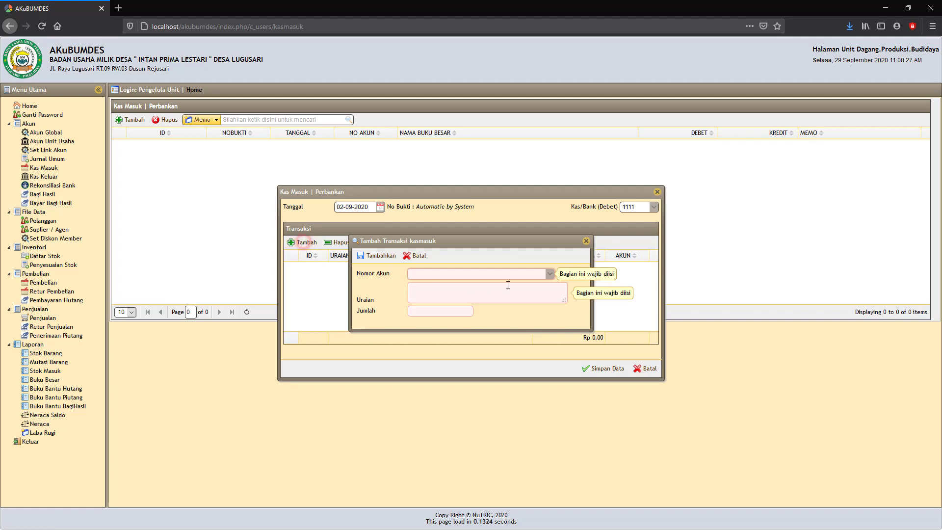
pyautogui.click(550, 275)
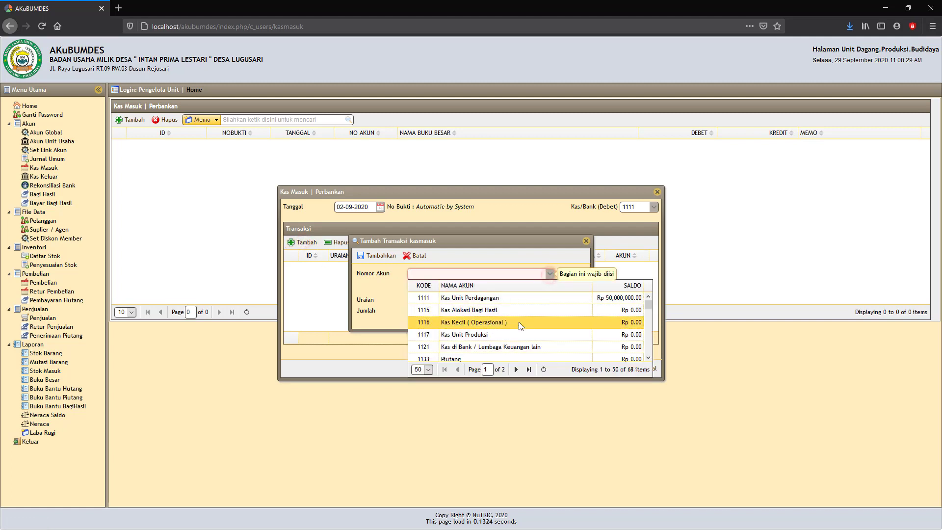
pyautogui.scroll(-3, 519, 322)
pyautogui.scroll(-5, 519, 322)
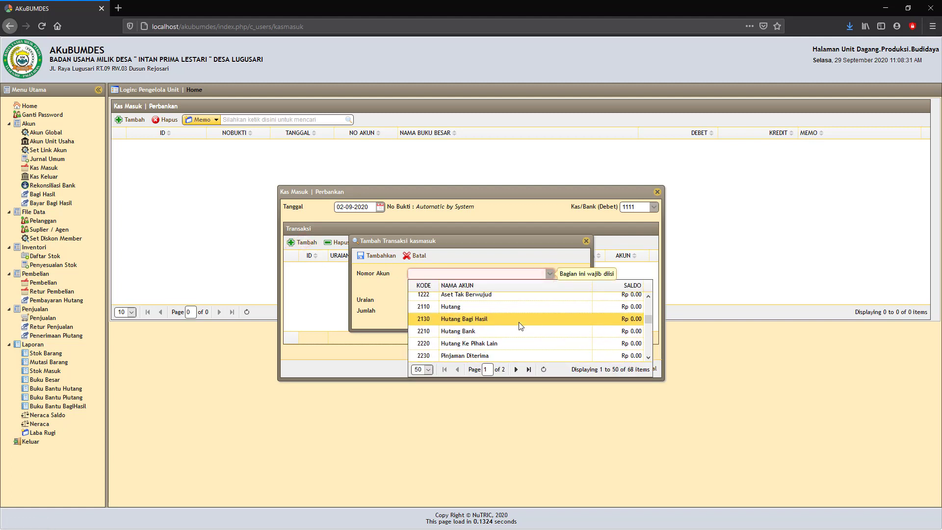
pyautogui.click(506, 326)
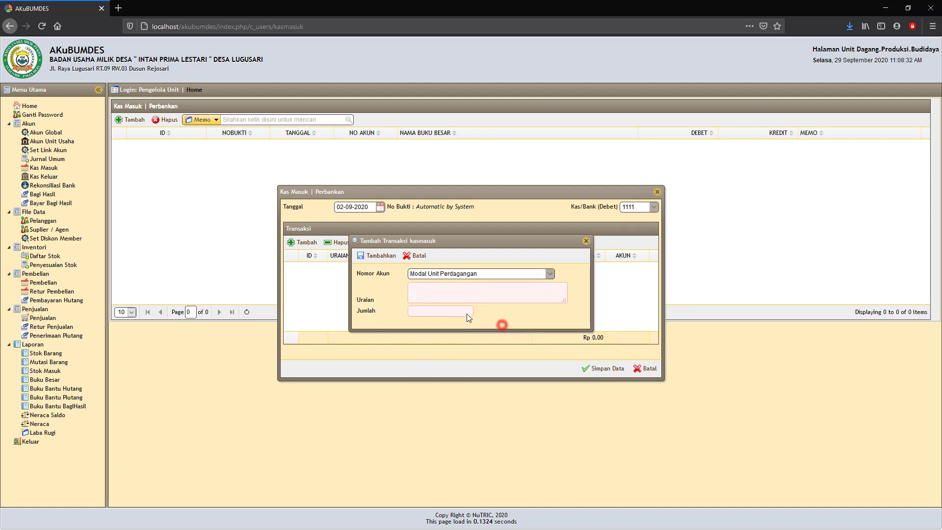
# Step: Give the line memo 'Tambahan Penyertaan Modal desa' and Rp 50,000,000, then save receipt JKM00001
pyautogui.click(420, 293)
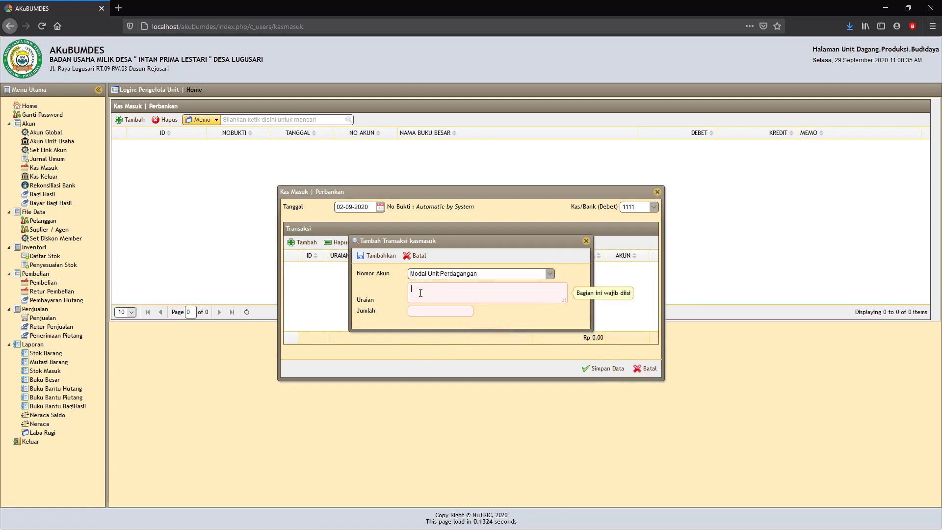
pyautogui.write('Tambahan Penyertaan Modal desa')
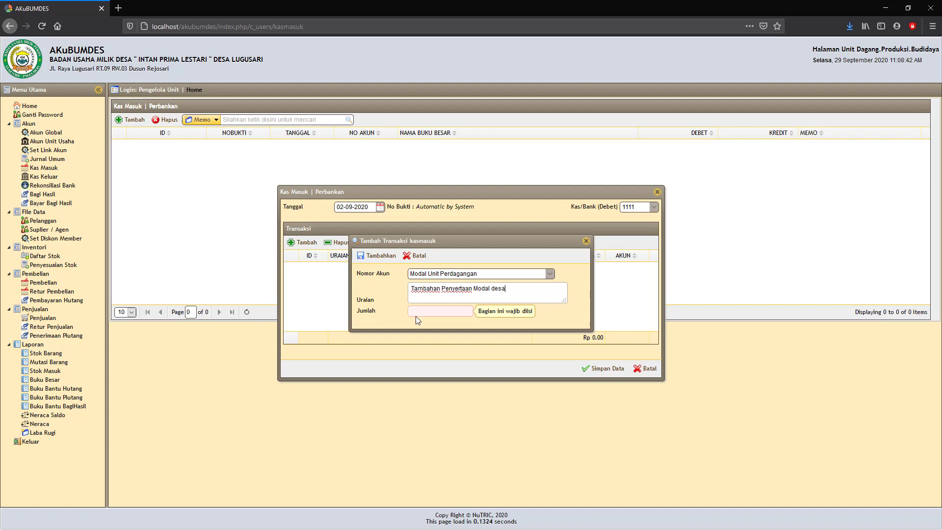
pyautogui.click(417, 313)
pyautogui.write('50000000')
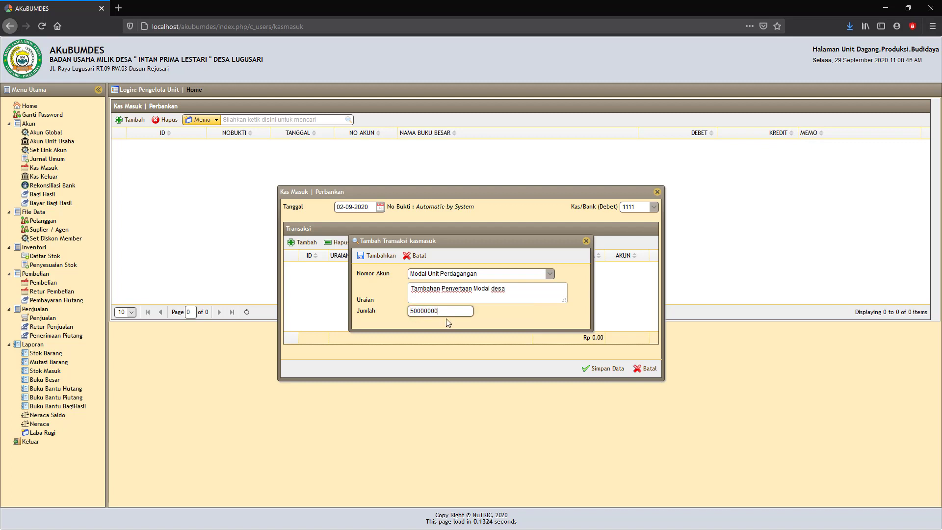
pyautogui.click(490, 319)
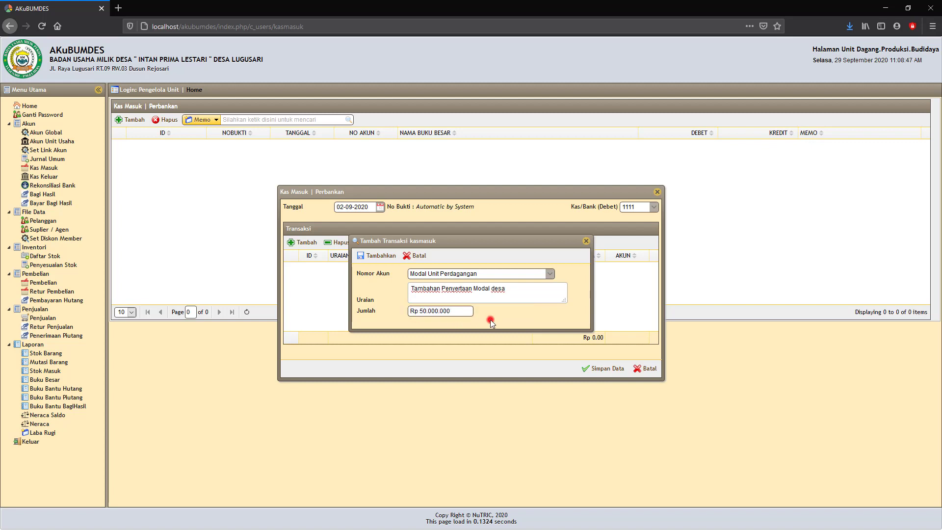
pyautogui.click(381, 256)
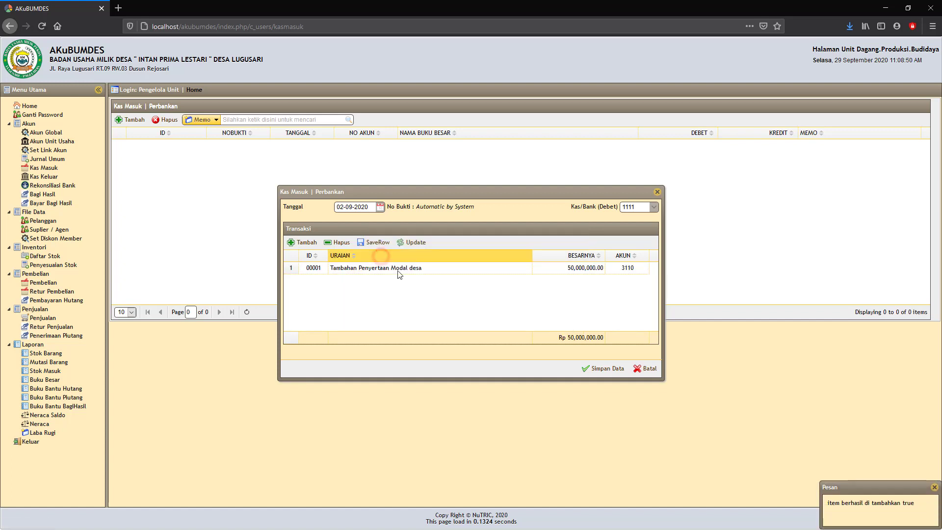
pyautogui.click(606, 368)
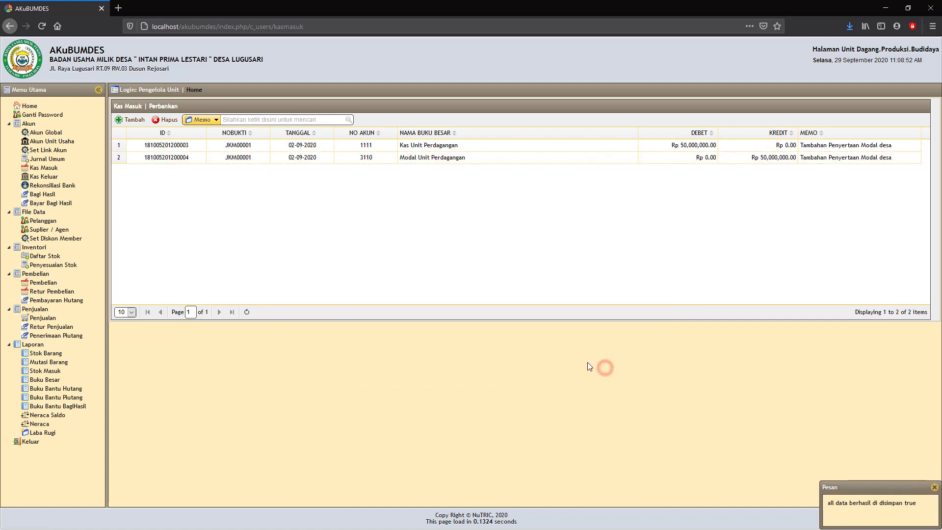
# Step: Show the Neraca for 29-09-2020 and review totals of 100,000,000 on both sides
pyautogui.click(40, 425)
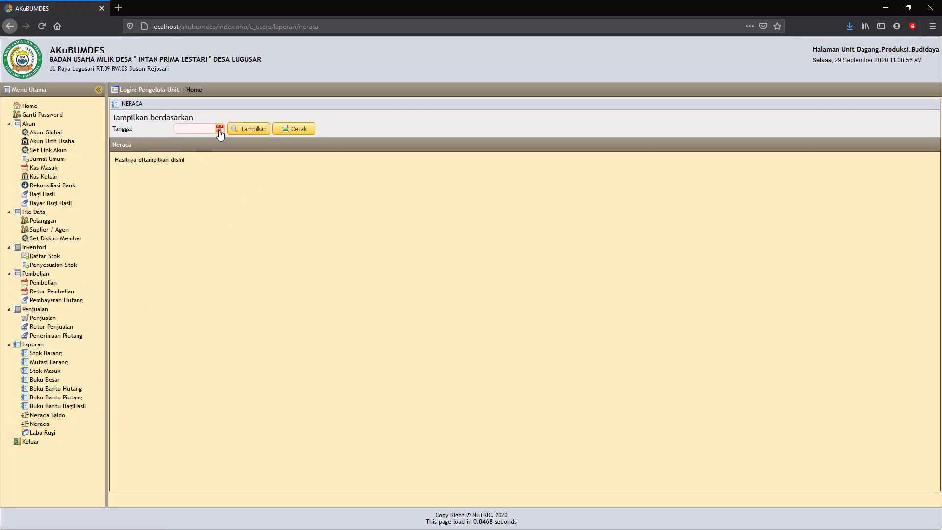
pyautogui.click(219, 129)
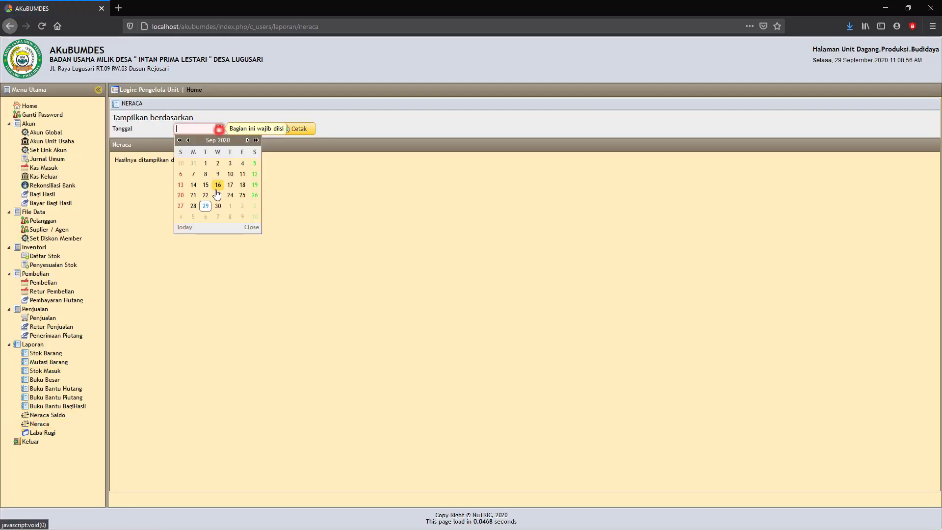
pyautogui.click(205, 206)
pyautogui.click(253, 128)
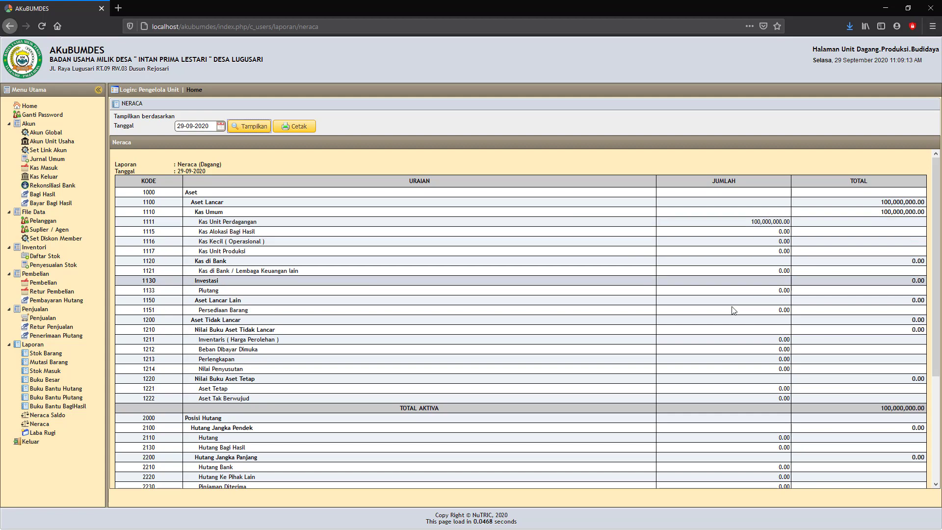
pyautogui.scroll(-5, 731, 383)
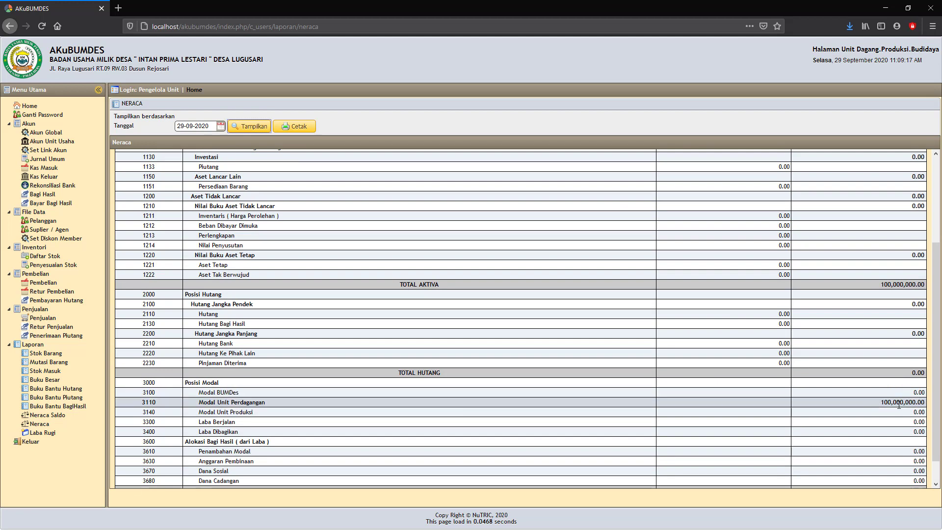
pyautogui.scroll(-2, 899, 405)
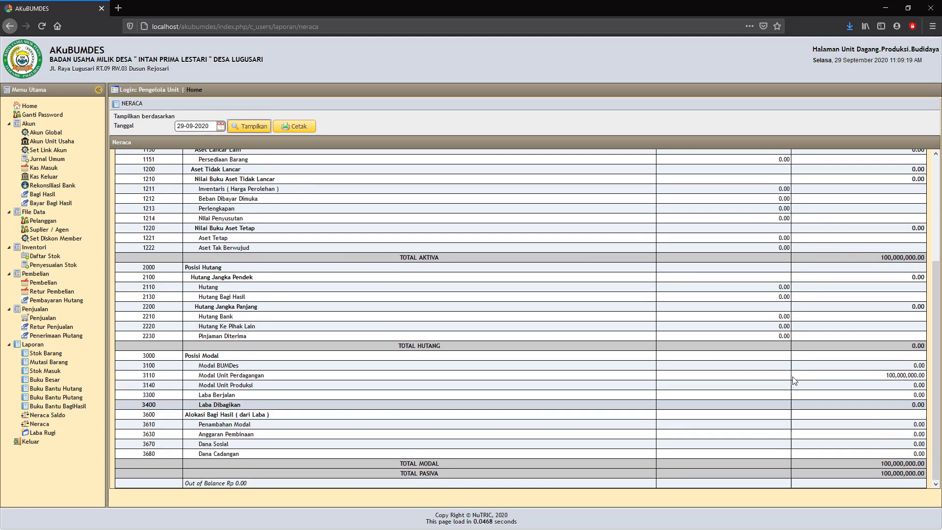
pyautogui.scroll(6, 546, 332)
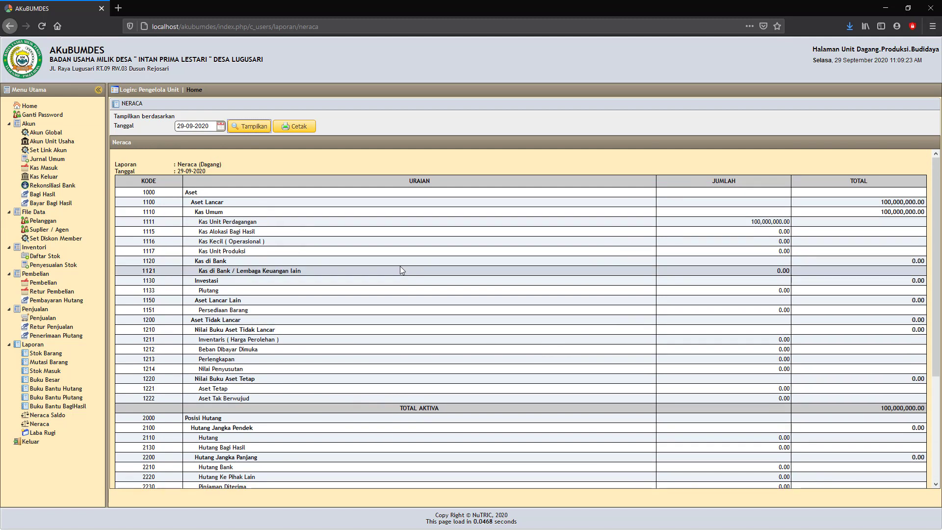
# Step: Open the customer list and start a new customer with '-' as code and name
pyautogui.click(39, 222)
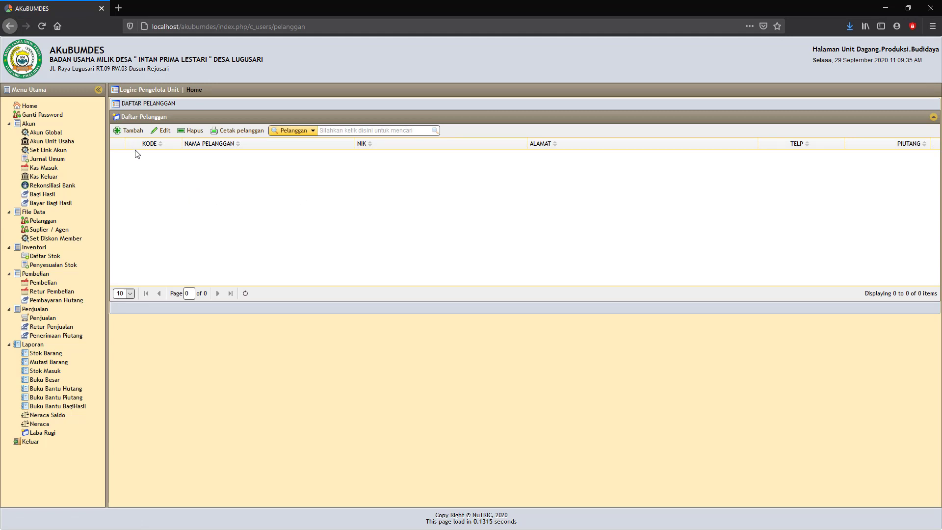
pyautogui.click(129, 130)
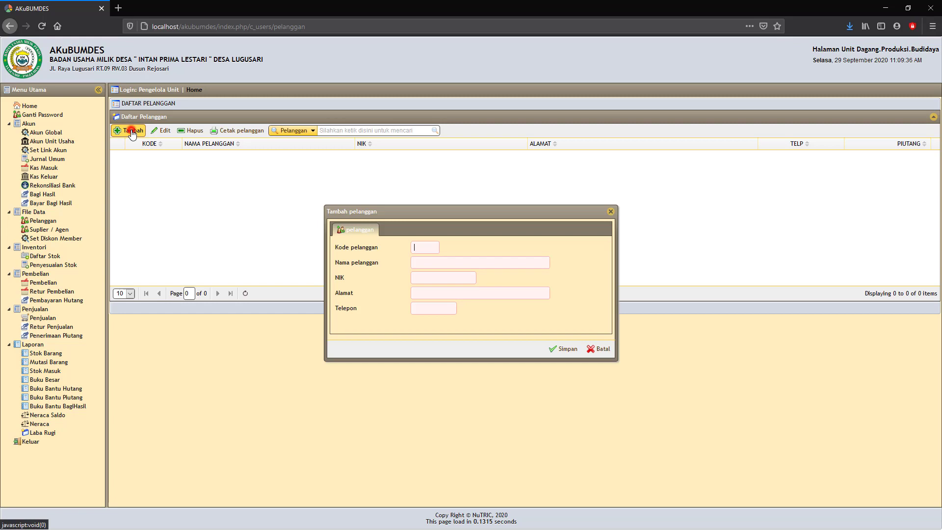
pyautogui.click(422, 247)
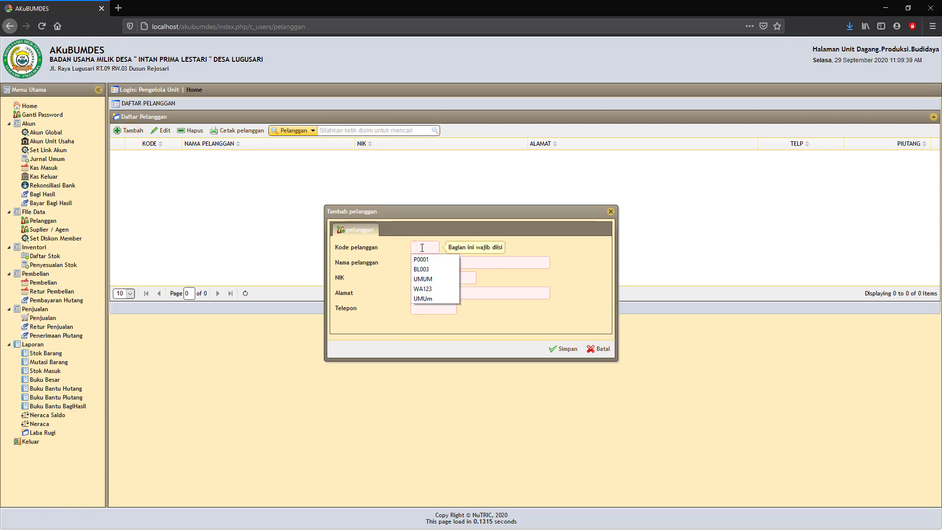
pyautogui.write('-')
pyautogui.click(421, 262)
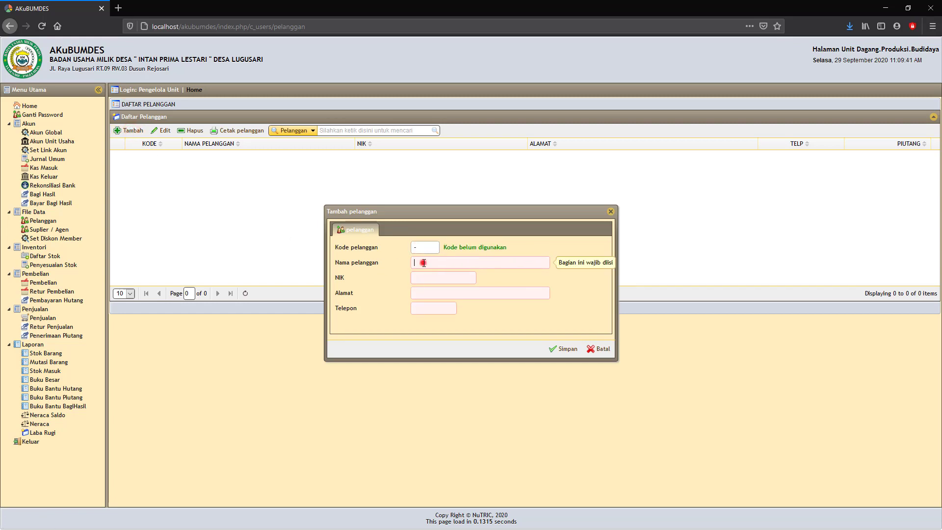
pyautogui.write('-')
# Step: Enter '-' for NIK, address and phone, and save the placeholder customer
pyautogui.click(419, 278)
pyautogui.write('-')
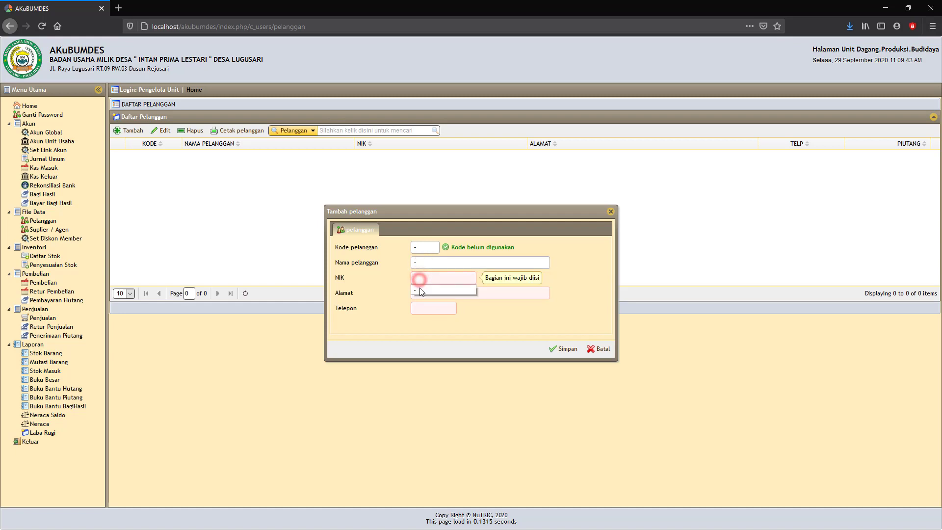
pyautogui.click(419, 293)
pyautogui.write('-')
pyautogui.click(420, 304)
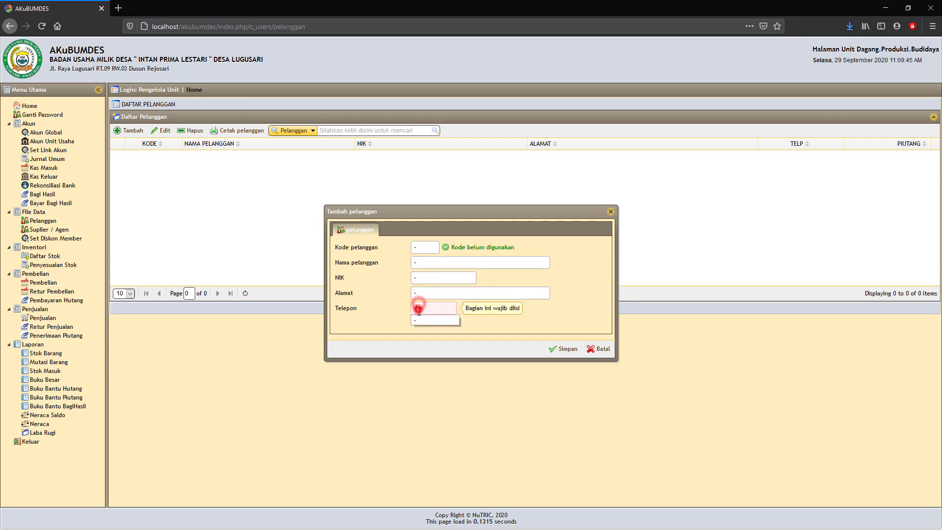
pyautogui.click(419, 322)
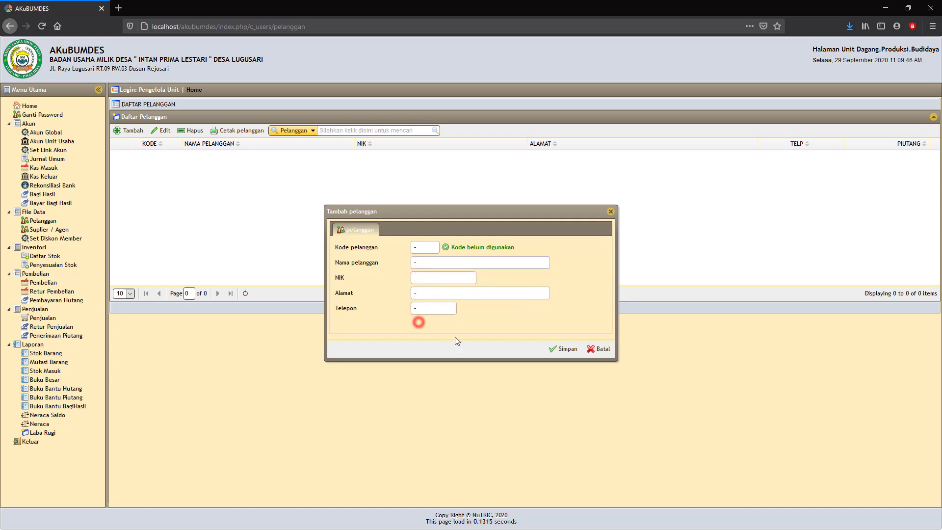
pyautogui.click(564, 349)
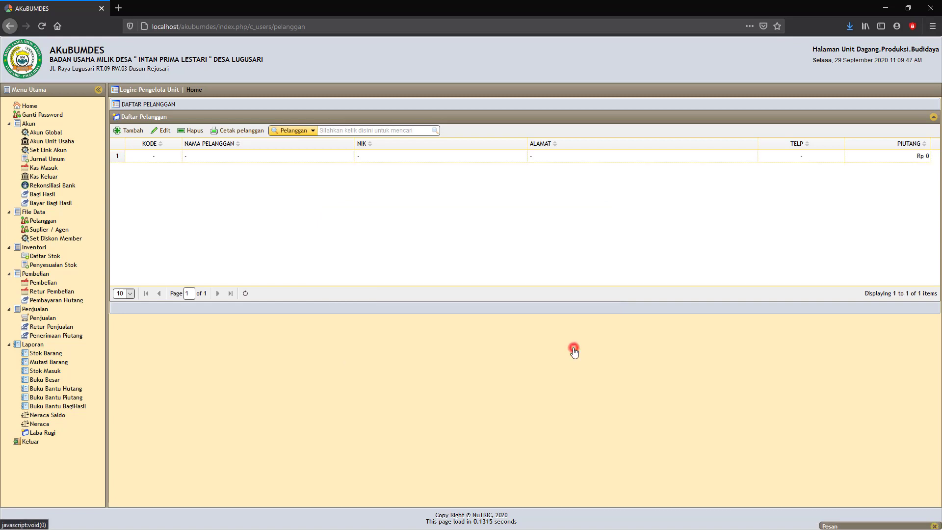
pyautogui.click(130, 130)
# Step: Give the new customer a reused code, the name 'warga desa' and NIK '-'
pyautogui.click(422, 243)
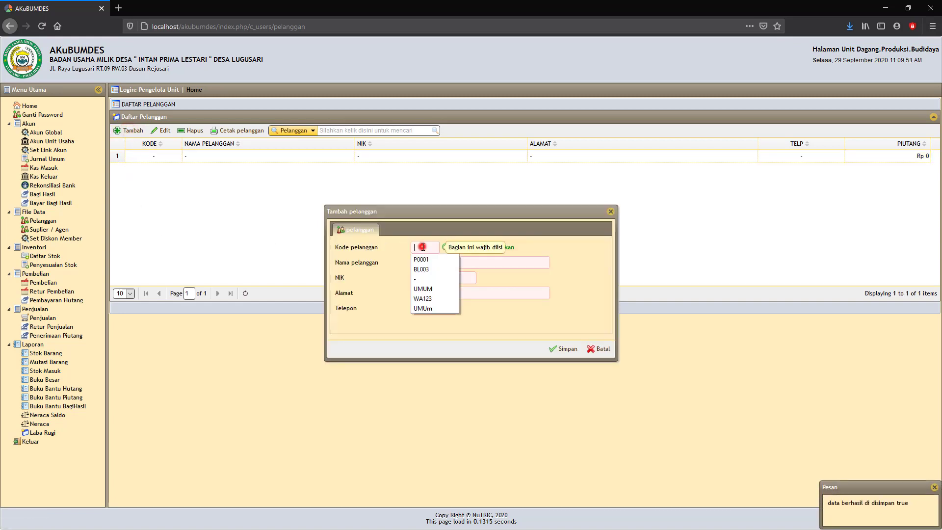
pyautogui.click(420, 299)
pyautogui.click(425, 264)
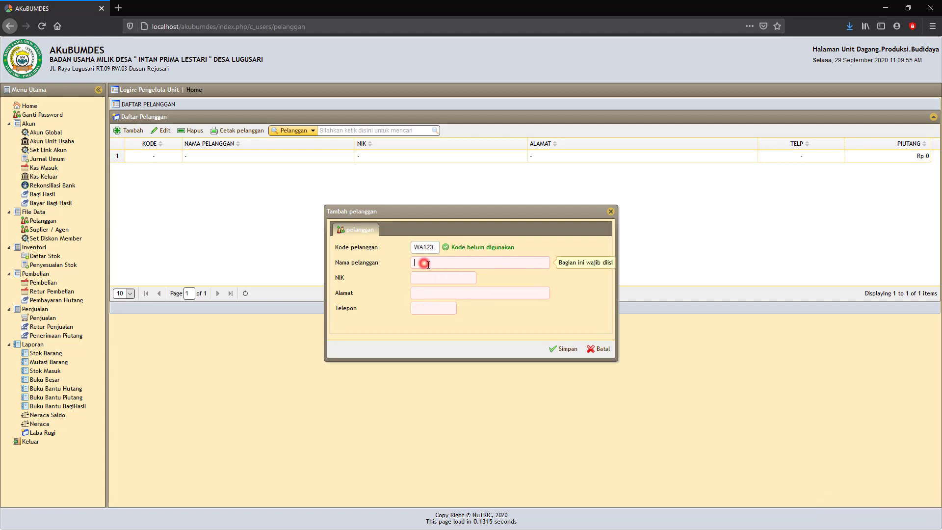
pyautogui.write('War')
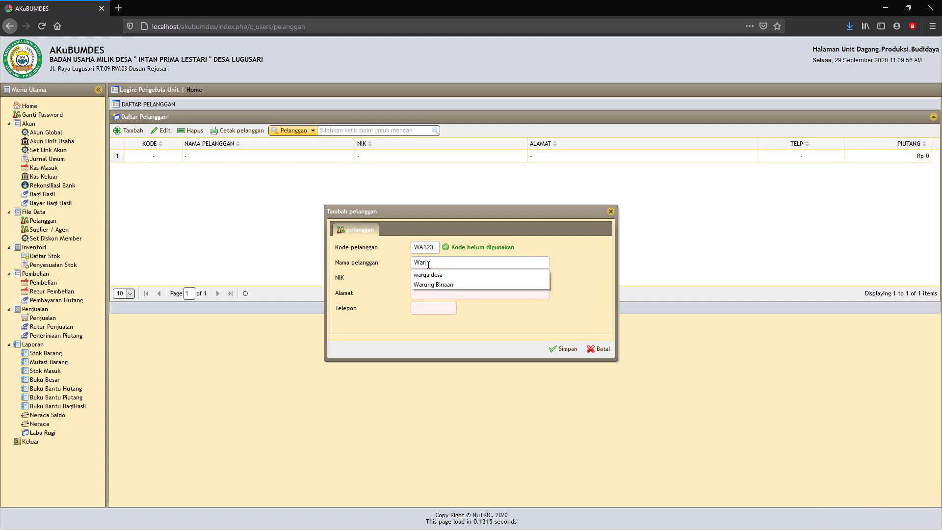
pyautogui.click(431, 275)
pyautogui.click(430, 278)
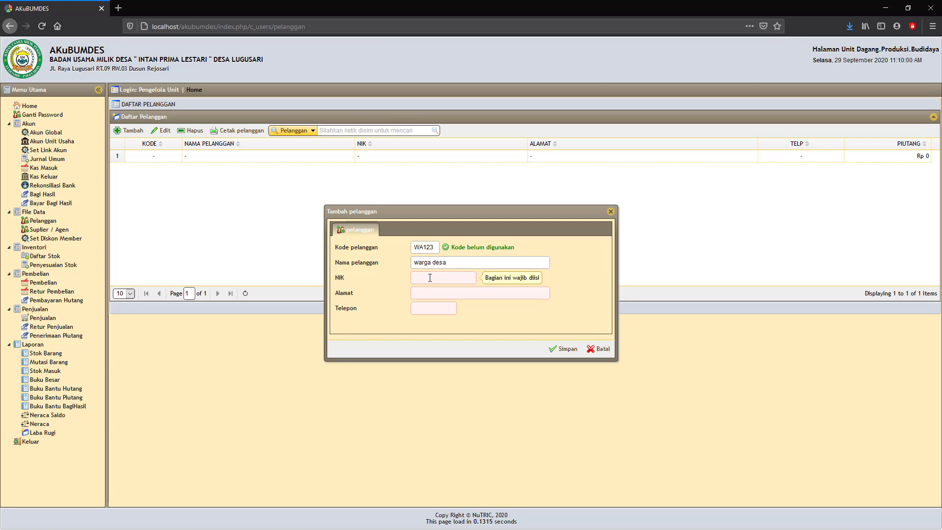
pyautogui.write('-')
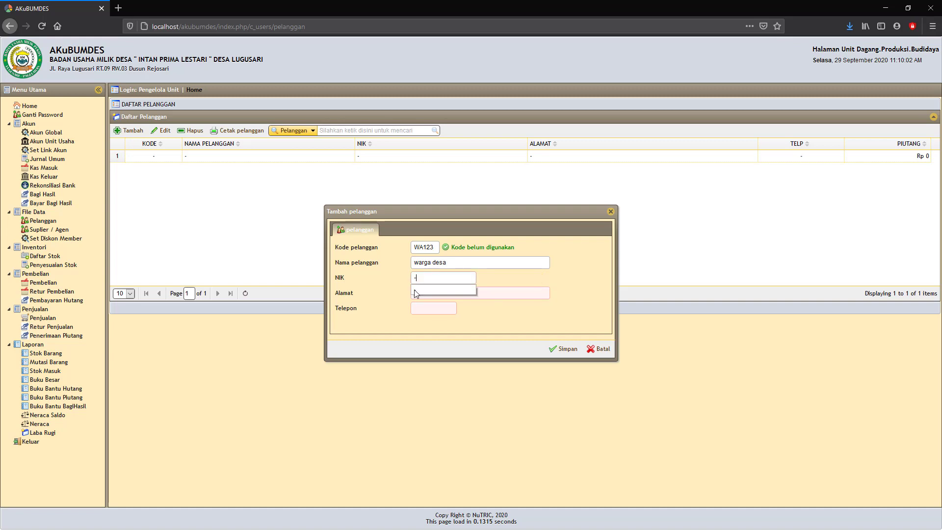
# Step: Fill the address and phone from earlier entries and save the warga desa customer
pyautogui.click(422, 293)
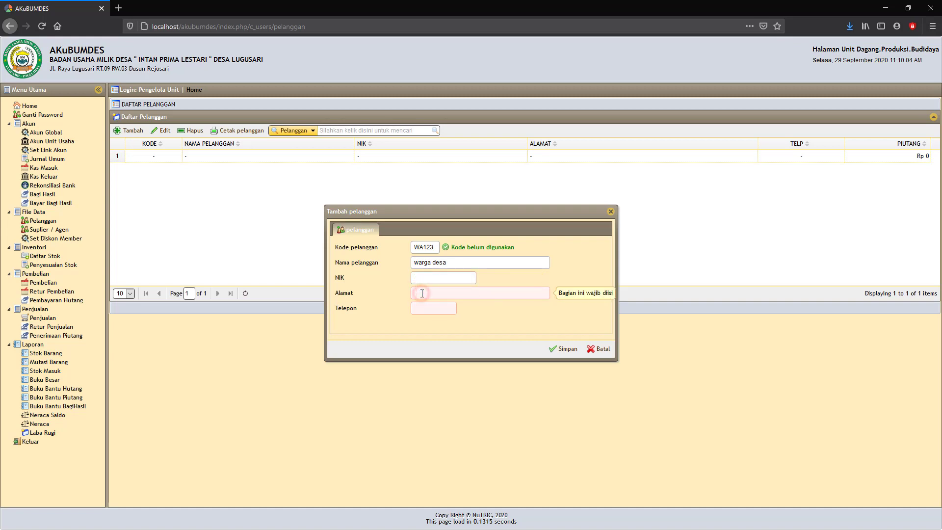
pyautogui.write('Rt')
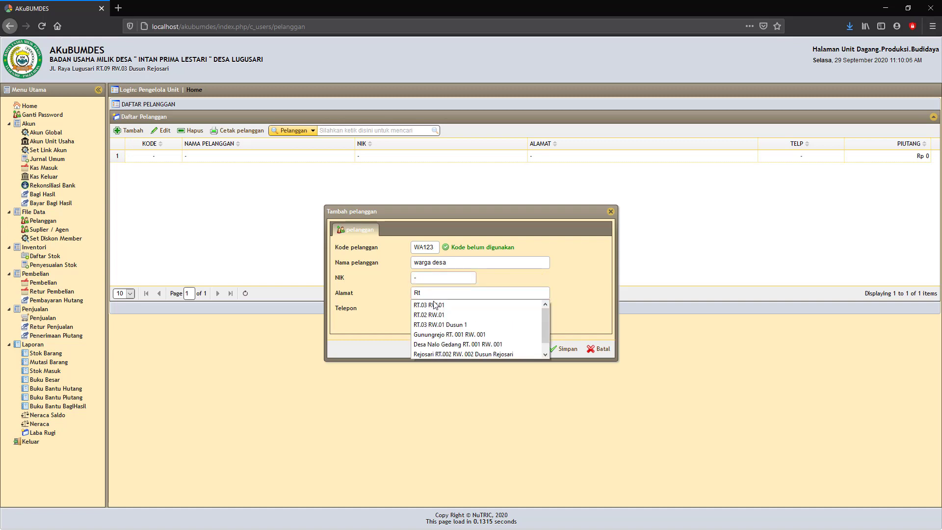
pyautogui.click(437, 325)
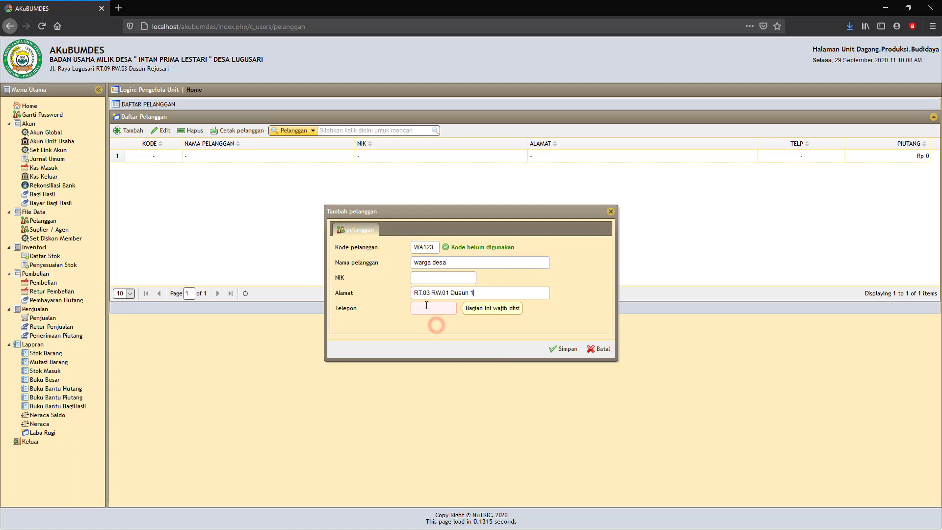
pyautogui.click(426, 305)
pyautogui.write('0')
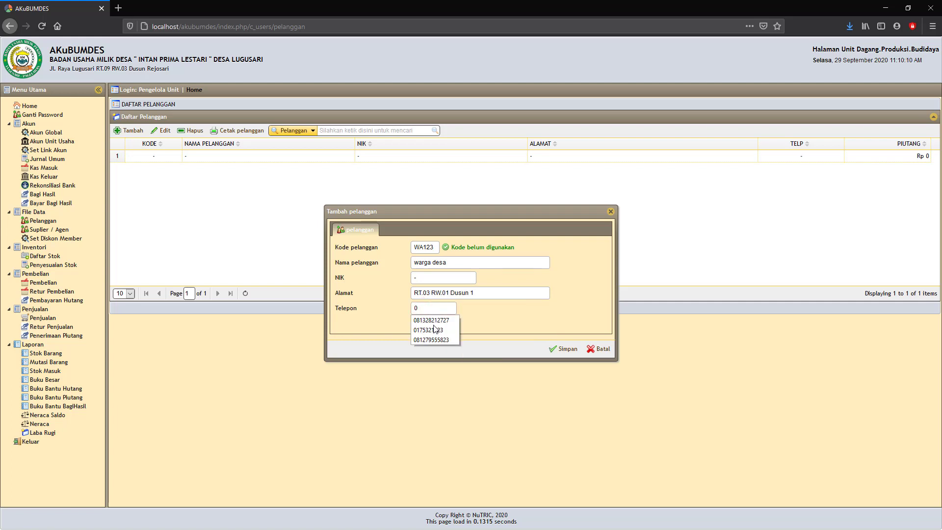
pyautogui.click(442, 320)
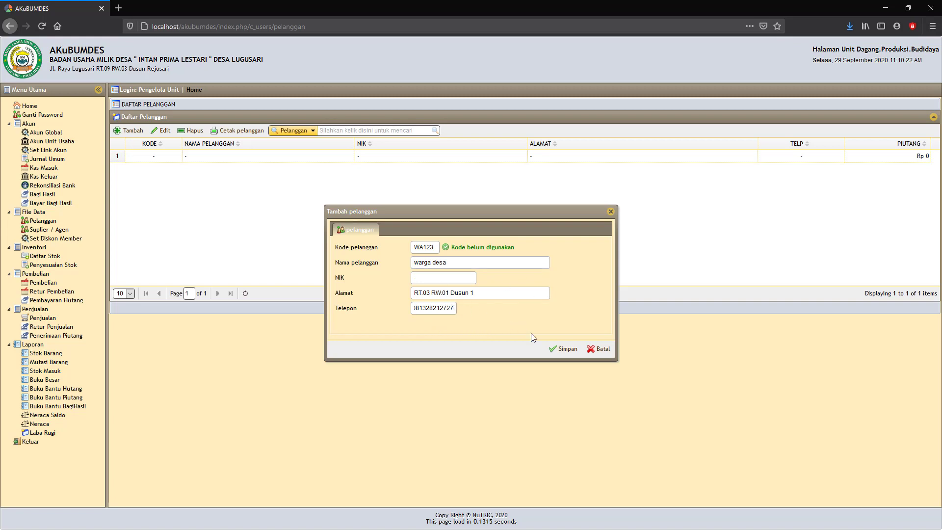
pyautogui.click(564, 349)
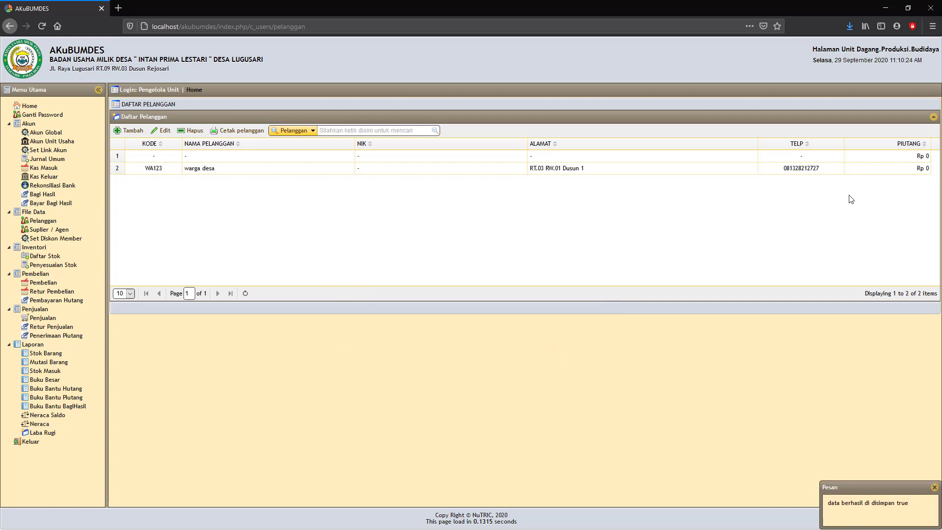
# Step: Start a third customer and change its code to an unused one
pyautogui.click(915, 170)
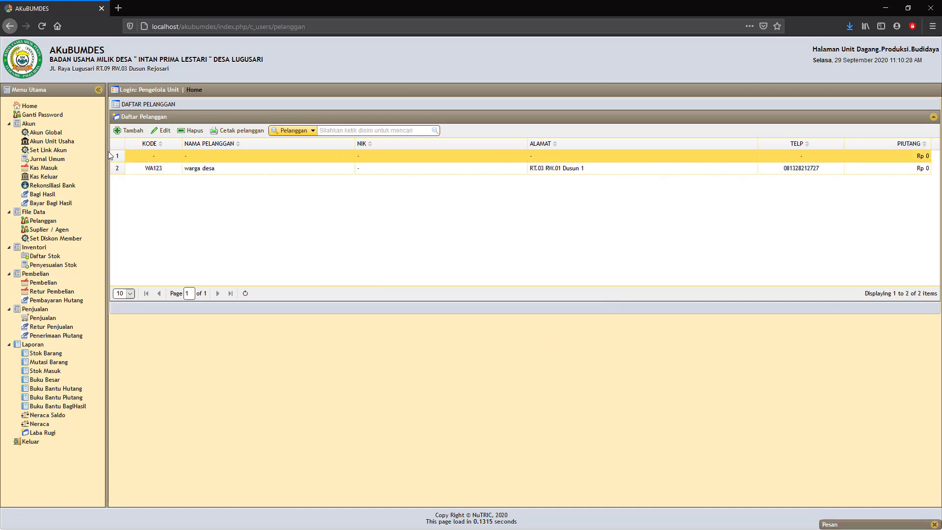
pyautogui.click(130, 131)
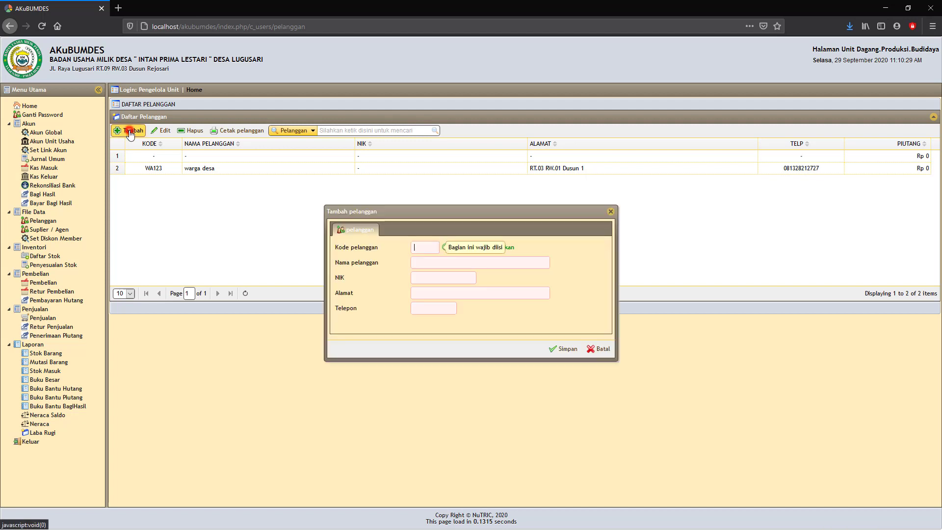
pyautogui.click(421, 245)
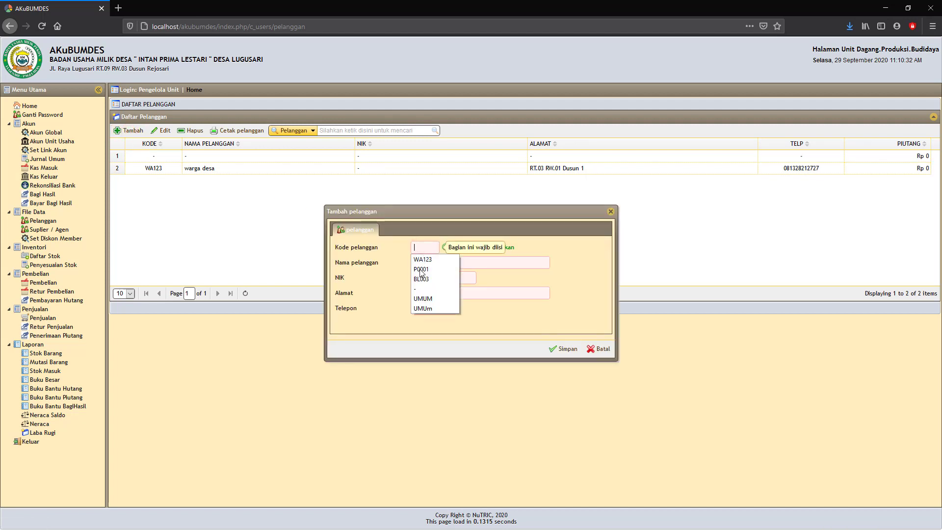
pyautogui.click(422, 260)
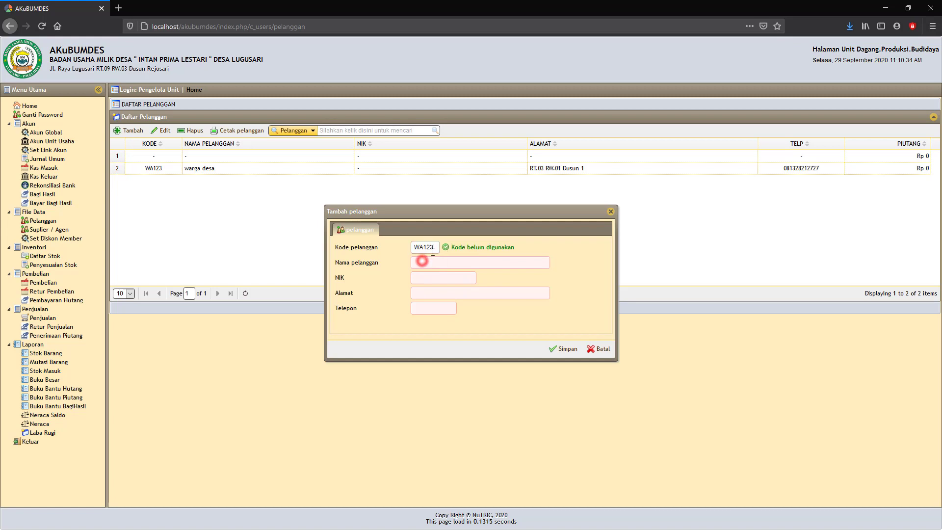
pyautogui.click(437, 248)
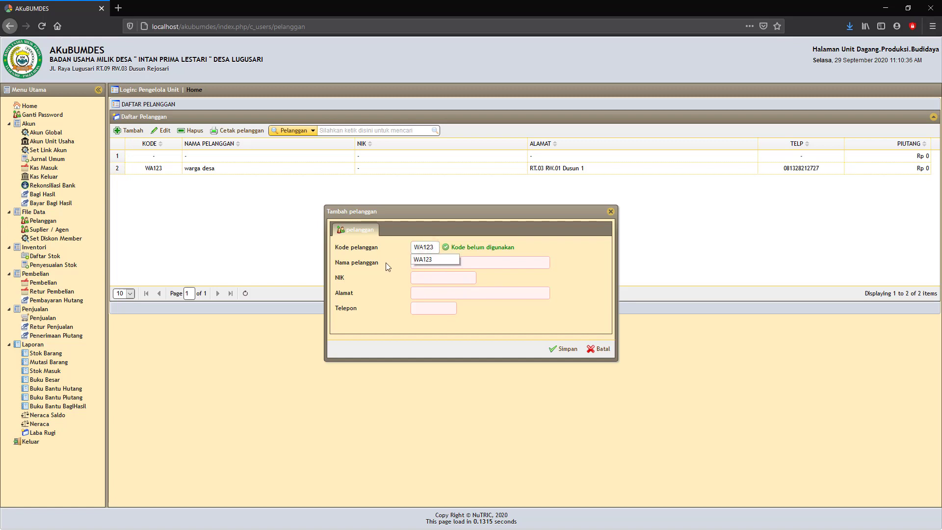
pyautogui.click(533, 247)
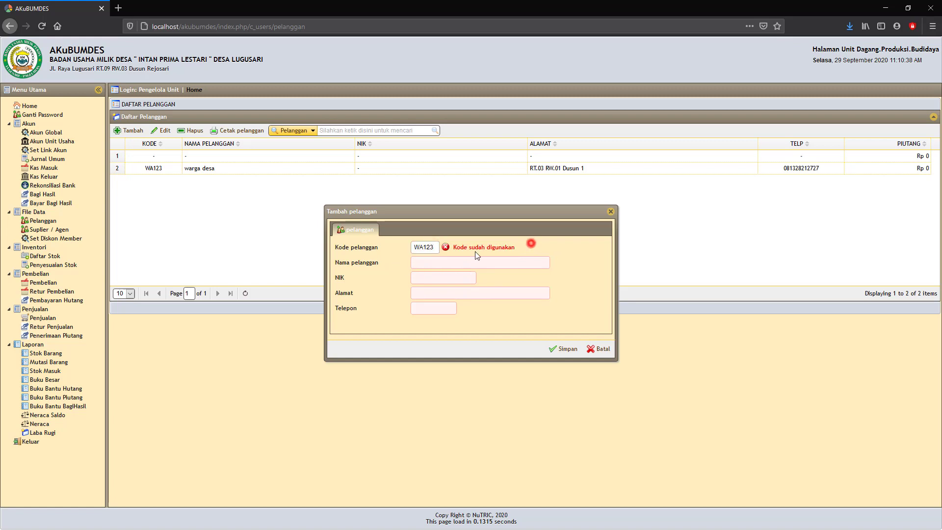
pyautogui.click(435, 249)
pyautogui.press('BackSpace')
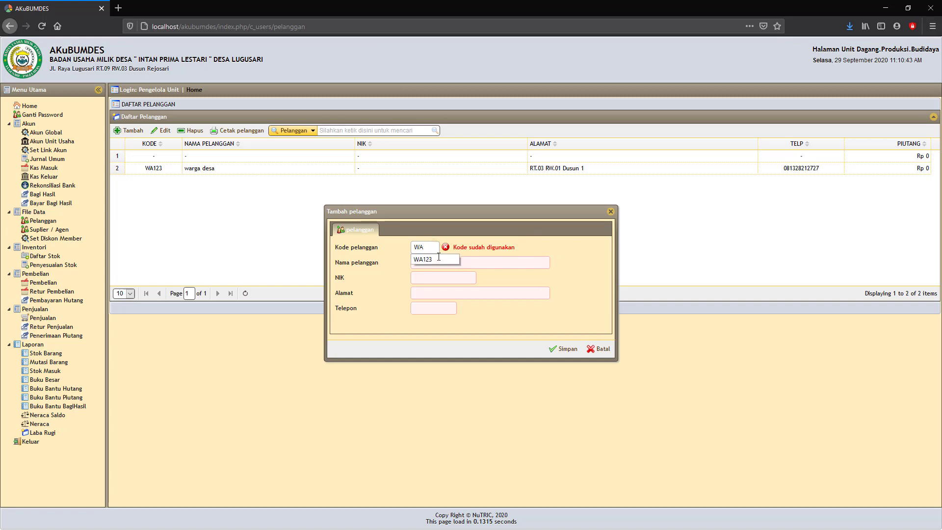
pyautogui.write('000')
# Step: Name the customer 'Warung Binaan', pick its address and phone suggestions, and save it
pyautogui.click(428, 261)
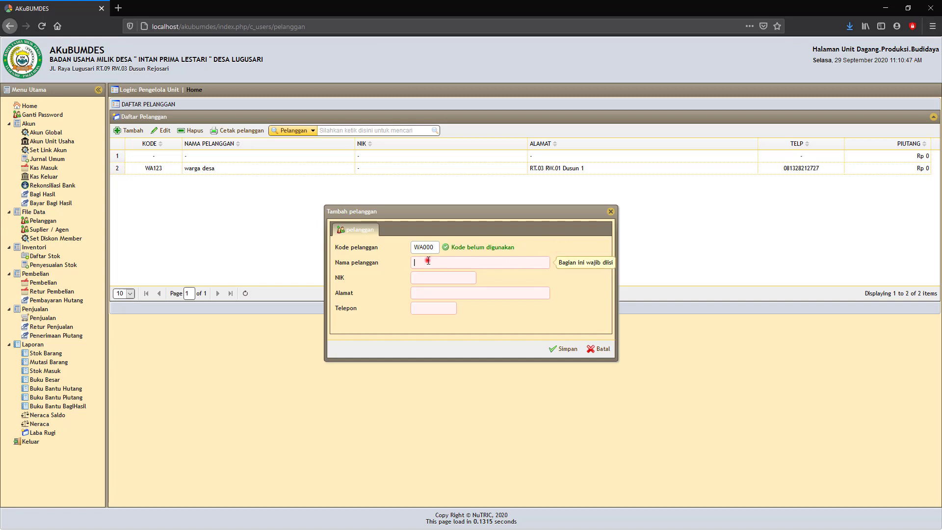
pyautogui.write('Wa')
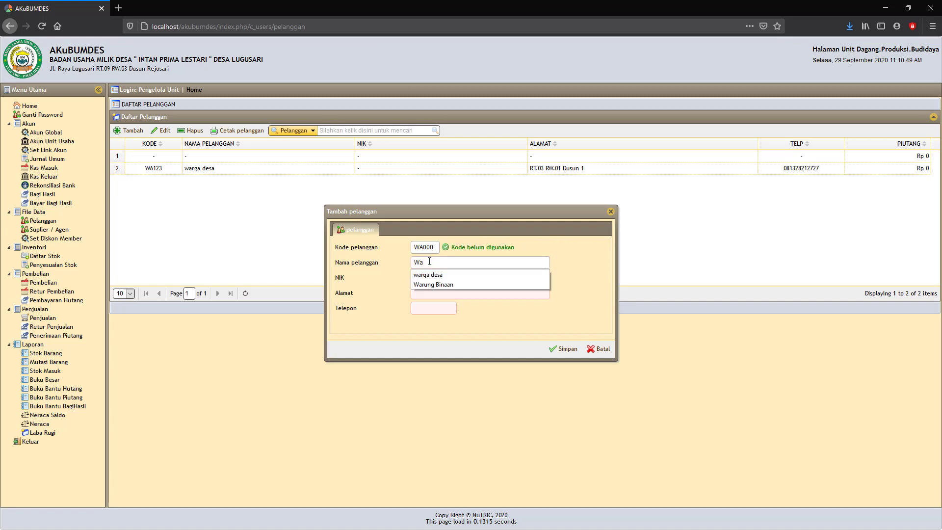
pyautogui.click(432, 285)
pyautogui.click(434, 279)
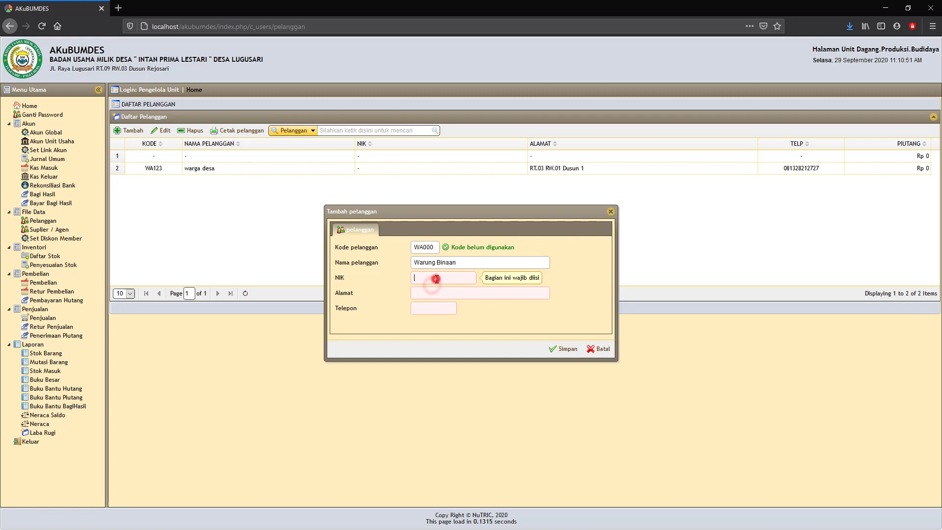
pyautogui.click(422, 294)
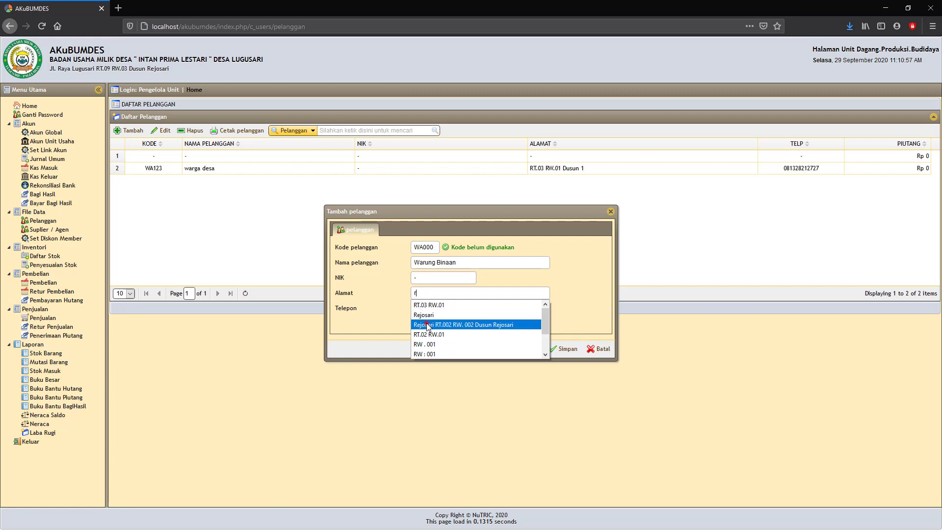
pyautogui.click(427, 325)
pyautogui.click(434, 308)
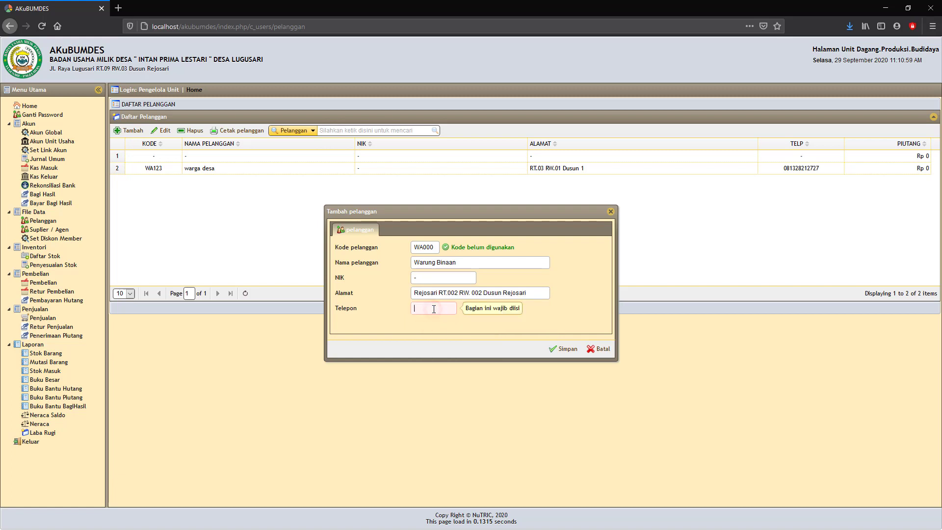
pyautogui.write('0')
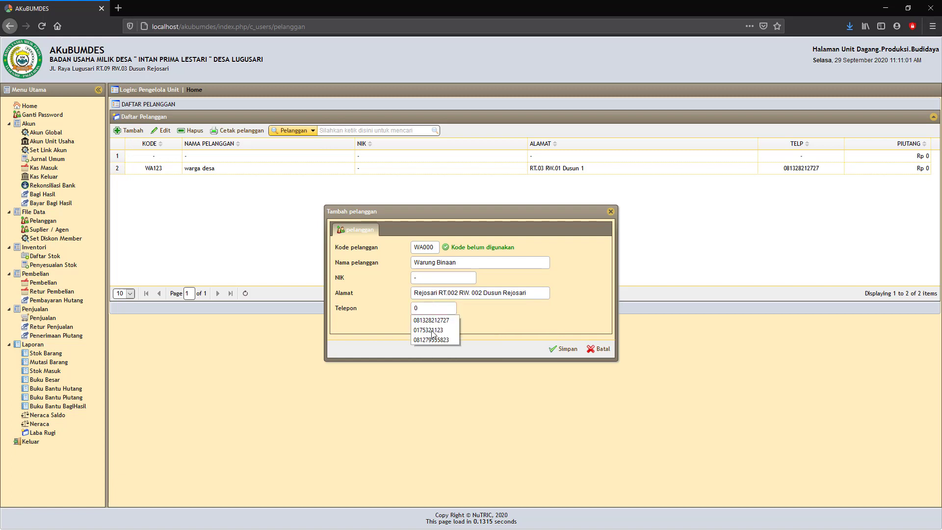
pyautogui.click(431, 331)
pyautogui.click(552, 349)
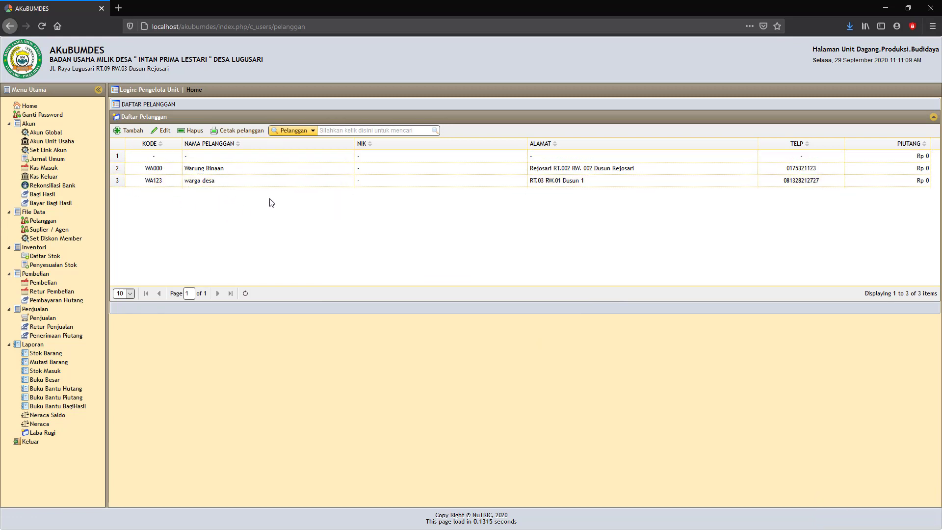
pyautogui.click(245, 132)
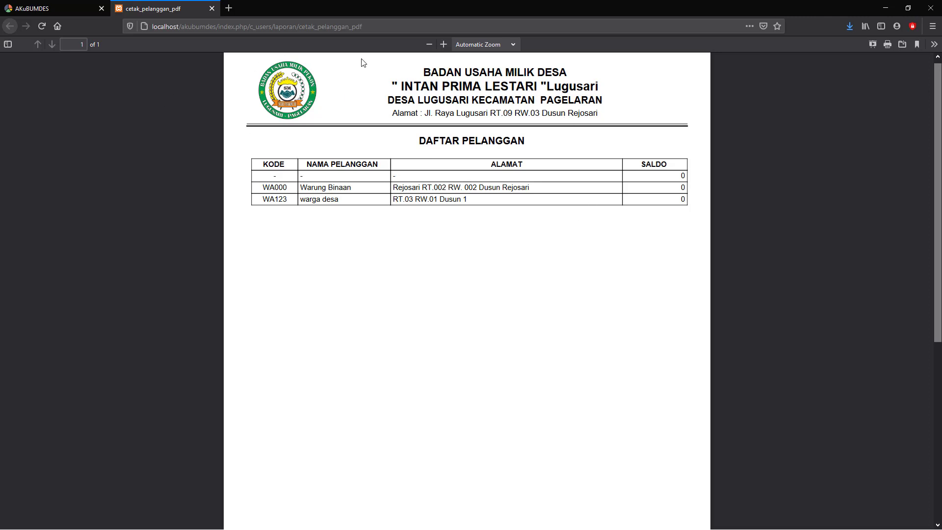
pyautogui.click(212, 8)
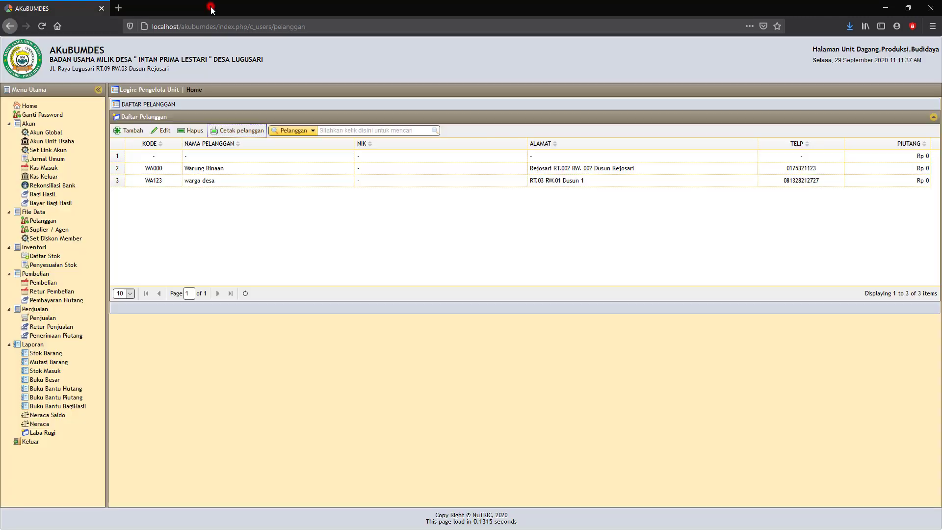
# Step: Open the Suplier / Agen list under File Data to show the empty Daftar Pemasok
pyautogui.click(202, 185)
pyautogui.click(37, 231)
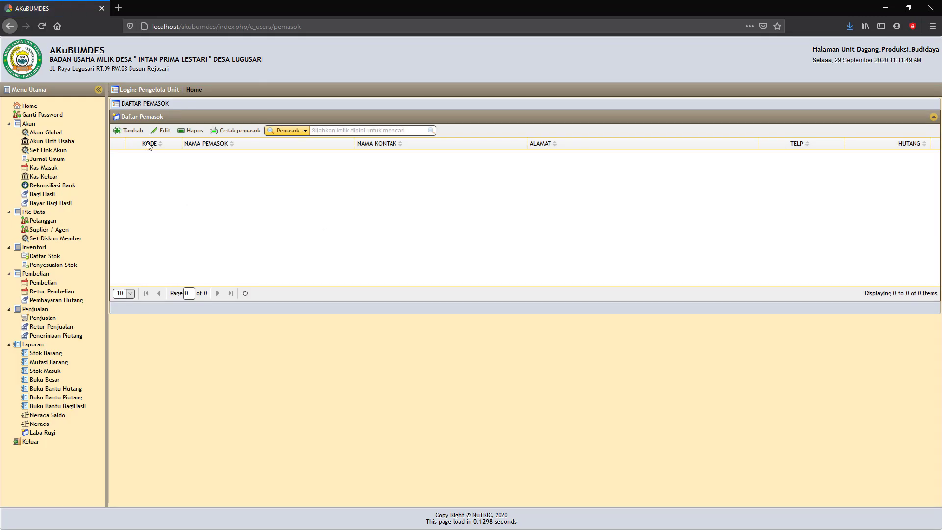
# Step: Start a new supplier with code SUP01, name TOKO GROSIR and contact Sales
pyautogui.click(132, 130)
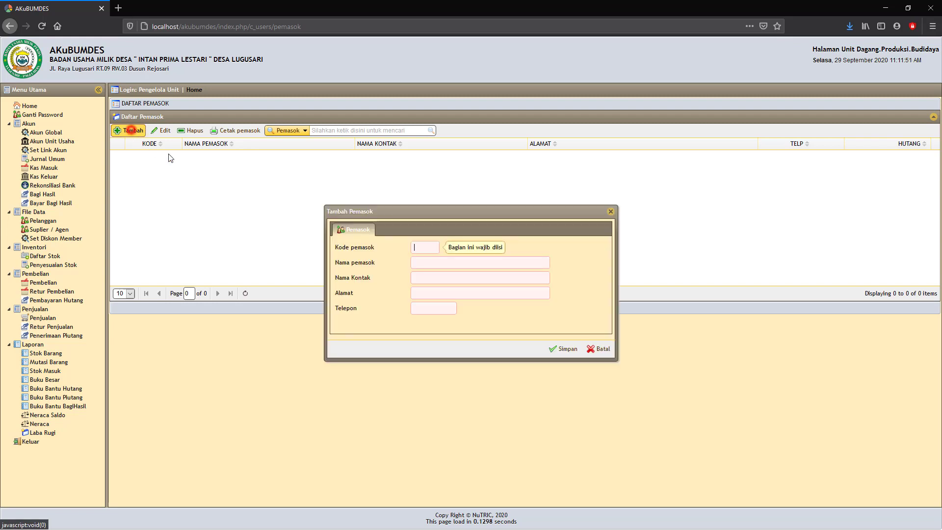
pyautogui.click(423, 247)
pyautogui.click(425, 260)
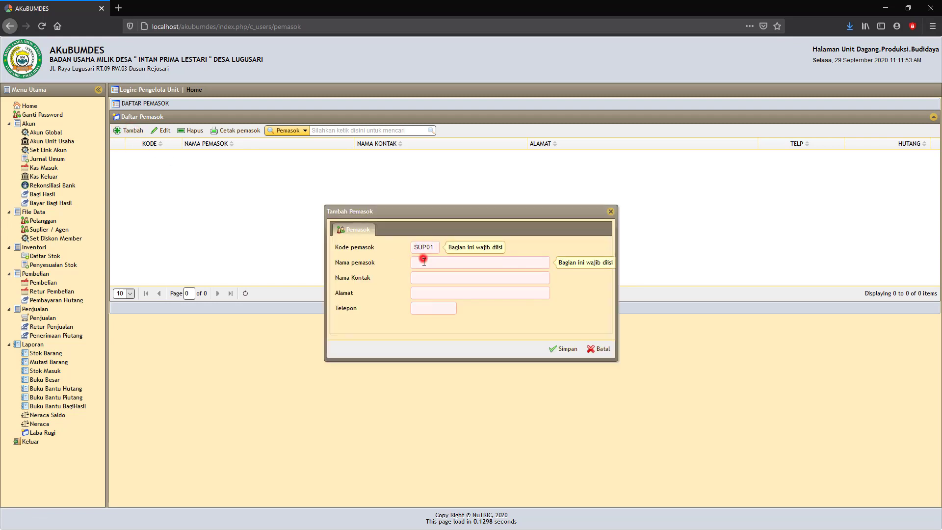
pyautogui.click(424, 262)
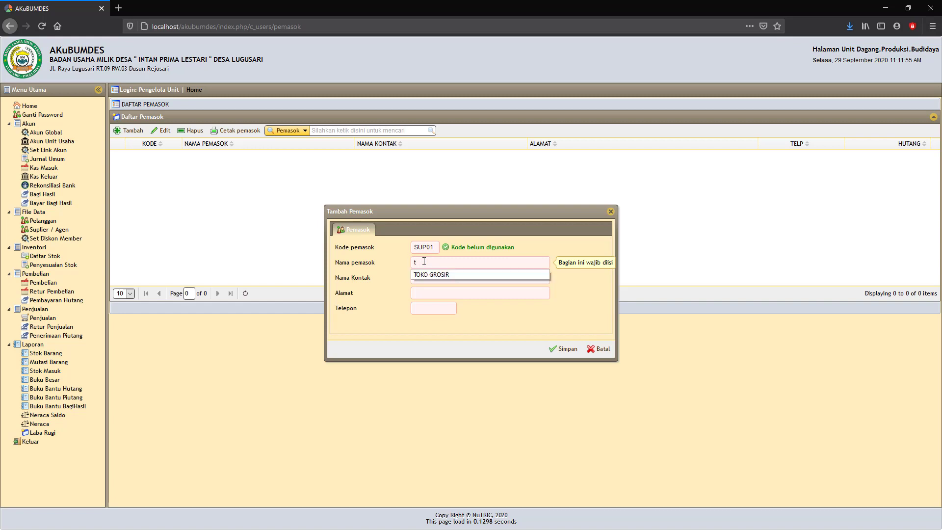
pyautogui.click(424, 276)
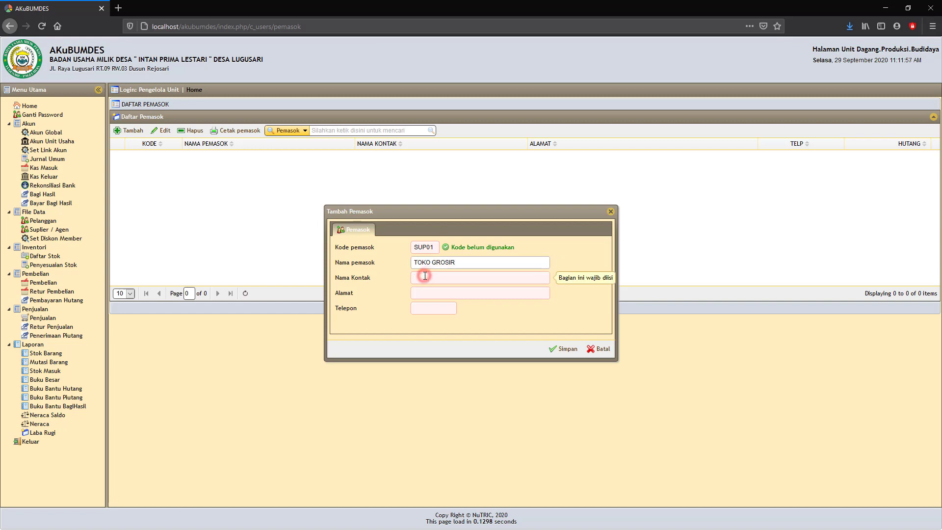
pyautogui.write('s')
pyautogui.click(425, 290)
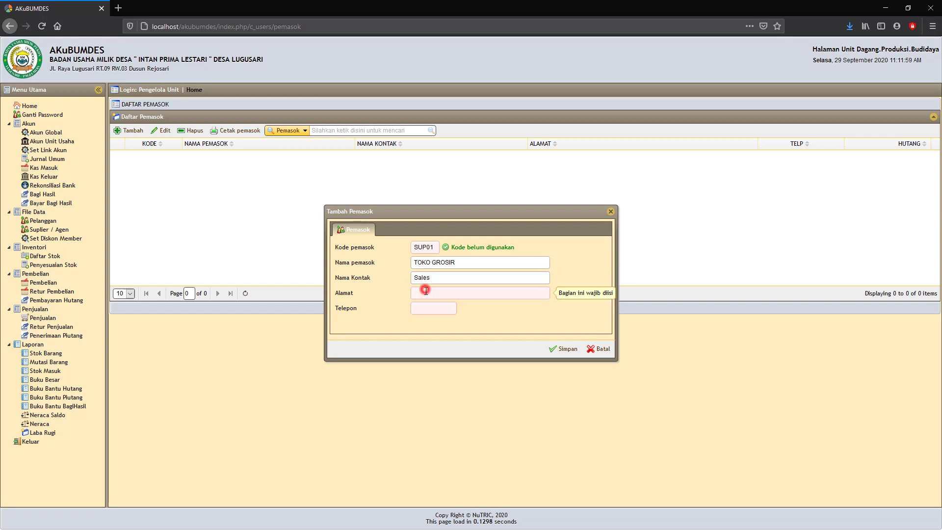
# Step: Fill in the supplier's street address and phone number from suggestions, then save it
pyautogui.write('m')
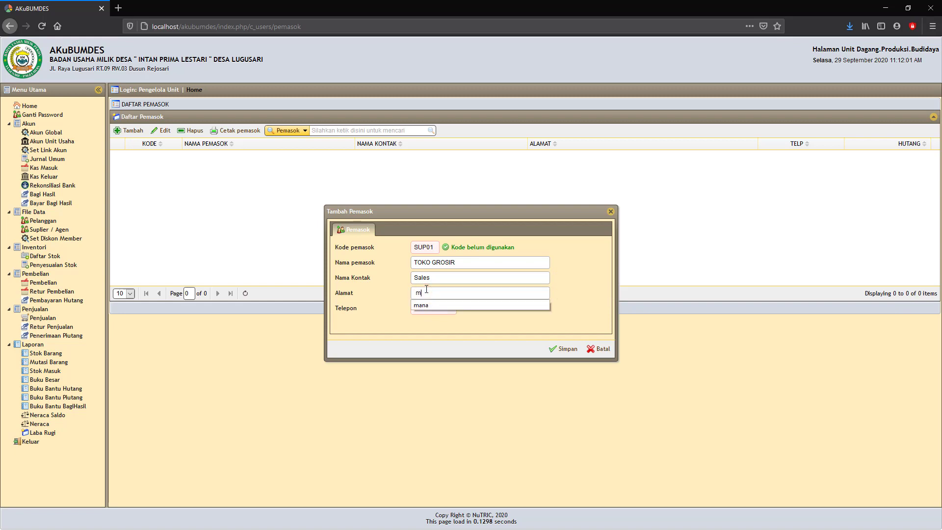
pyautogui.click(427, 306)
pyautogui.doubleClick(435, 294)
pyautogui.write('J')
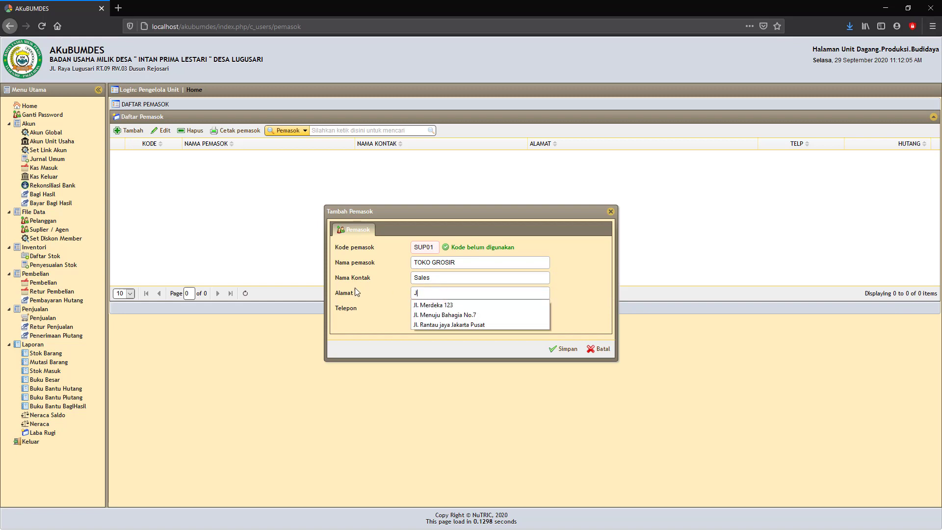
pyautogui.click(433, 317)
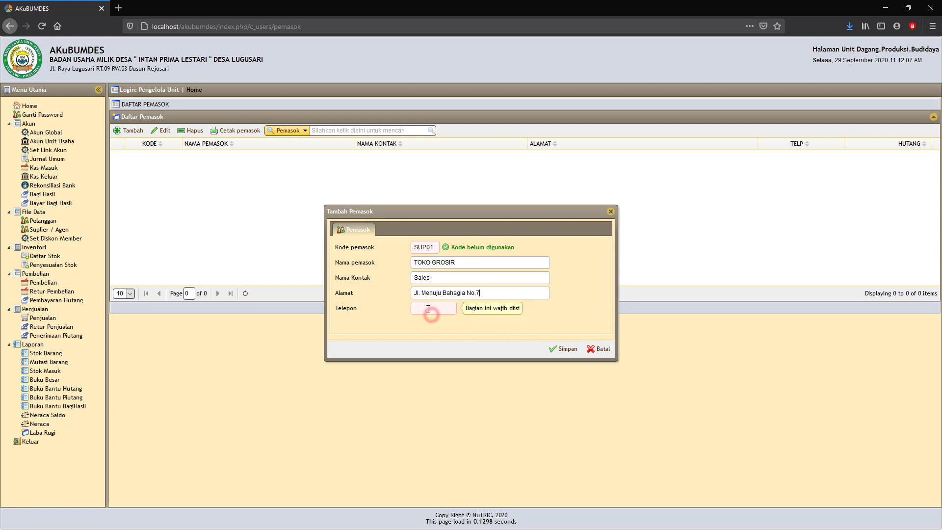
pyautogui.click(428, 308)
pyautogui.write('0')
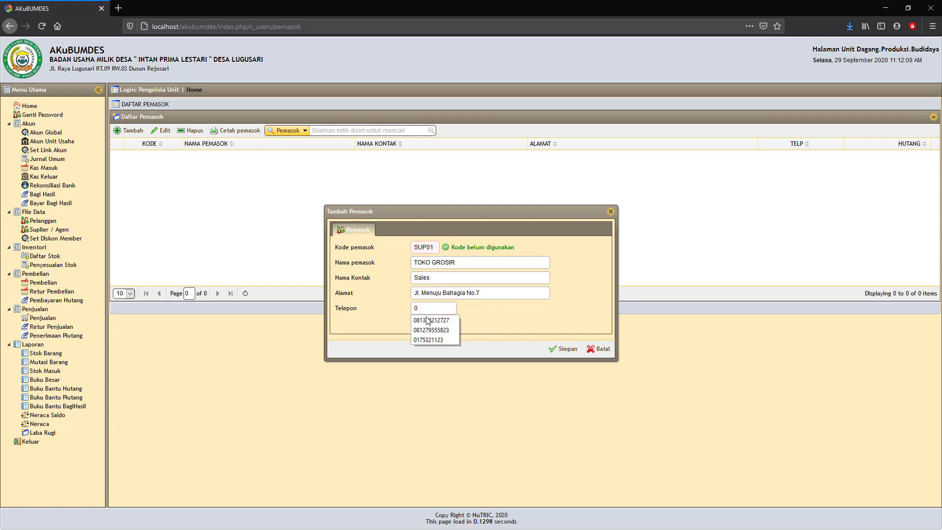
pyautogui.click(431, 330)
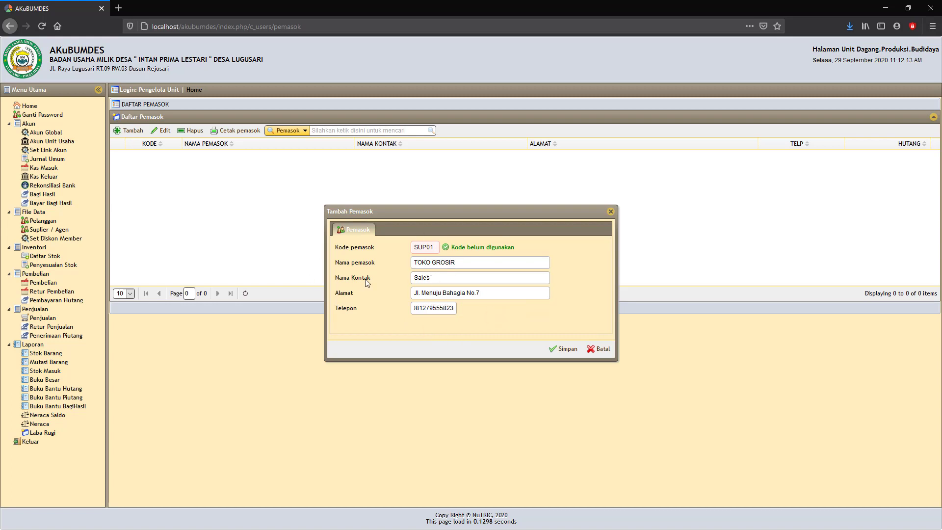
pyautogui.click(564, 349)
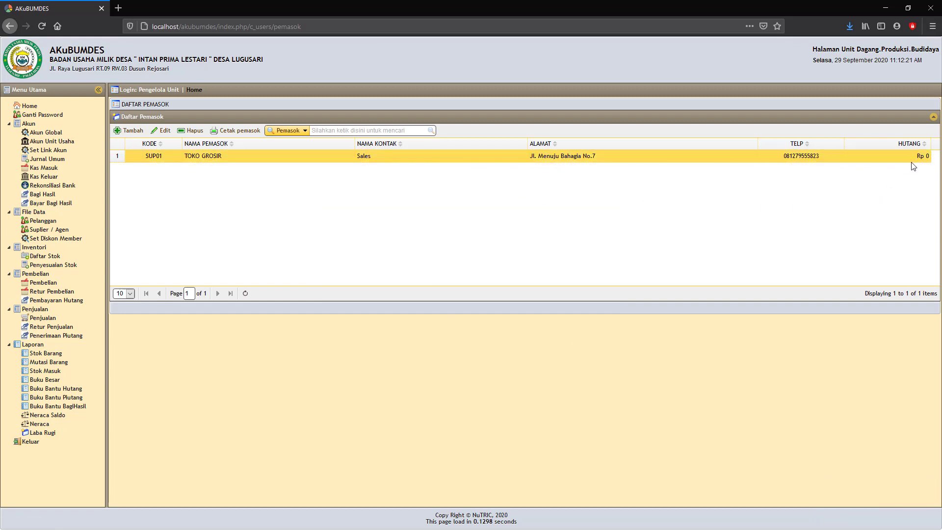
# Step: Generate the DAFTAR PEMASOK PDF listing SUP01 TOKO GROSIR, then close it
pyautogui.click(237, 130)
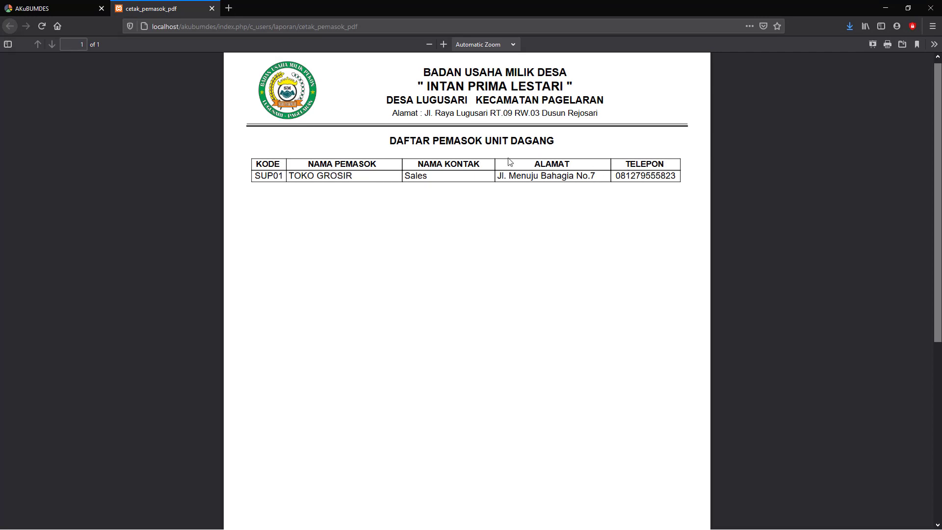
pyautogui.click(212, 8)
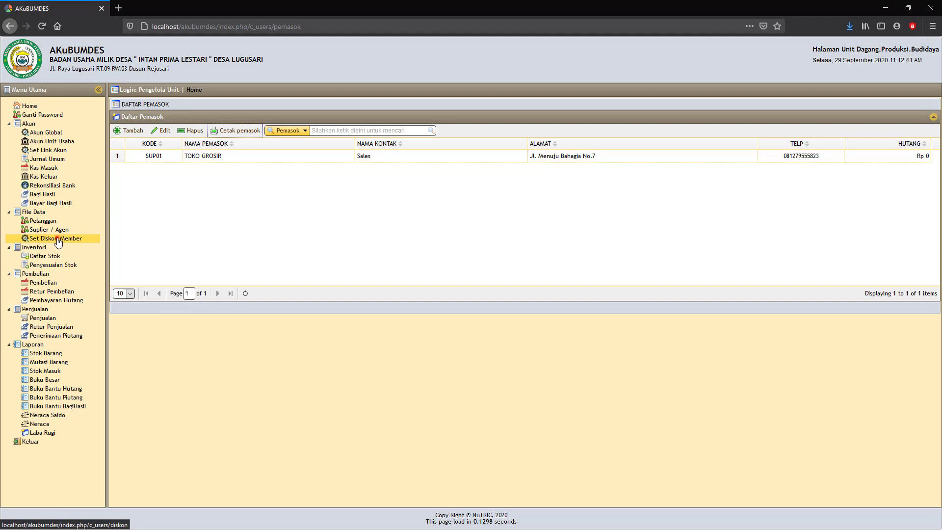
# Step: Cancel a new member discount without changes, then open the empty Daftar Stok list
pyautogui.click(58, 239)
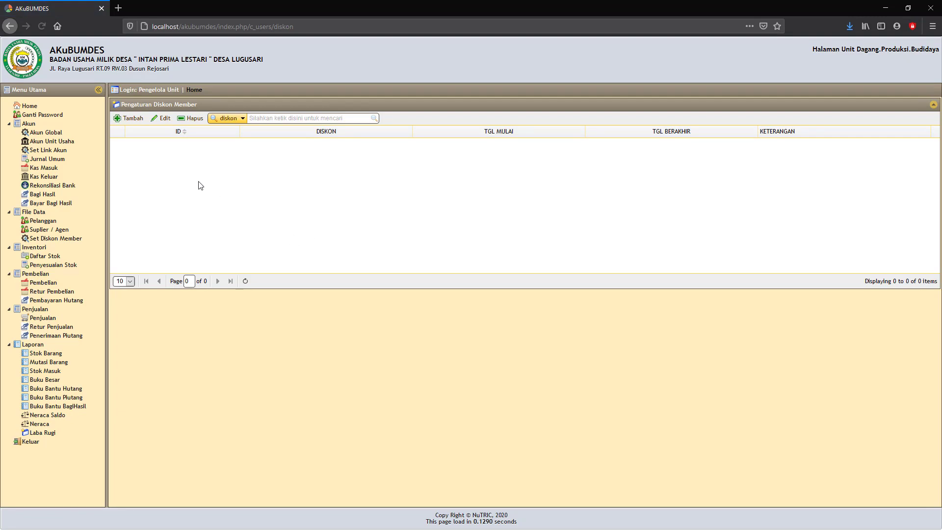
pyautogui.click(132, 118)
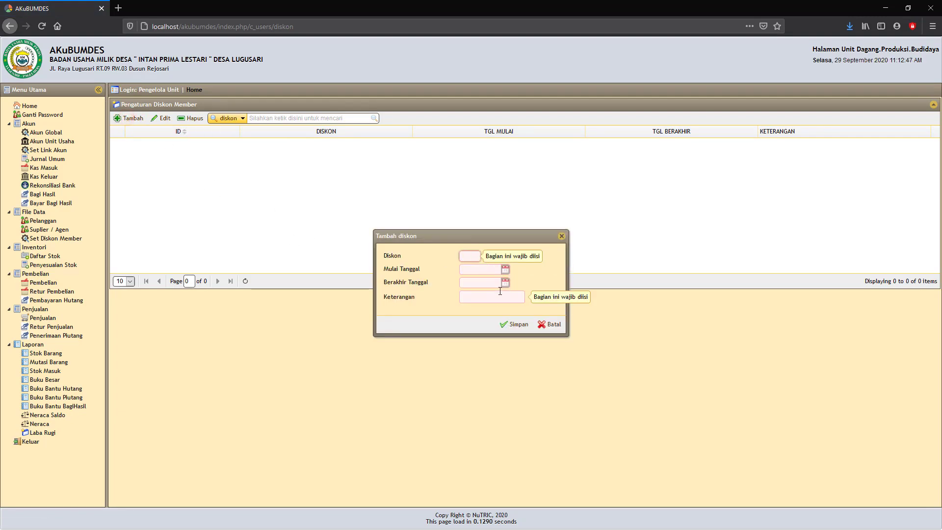
pyautogui.click(554, 325)
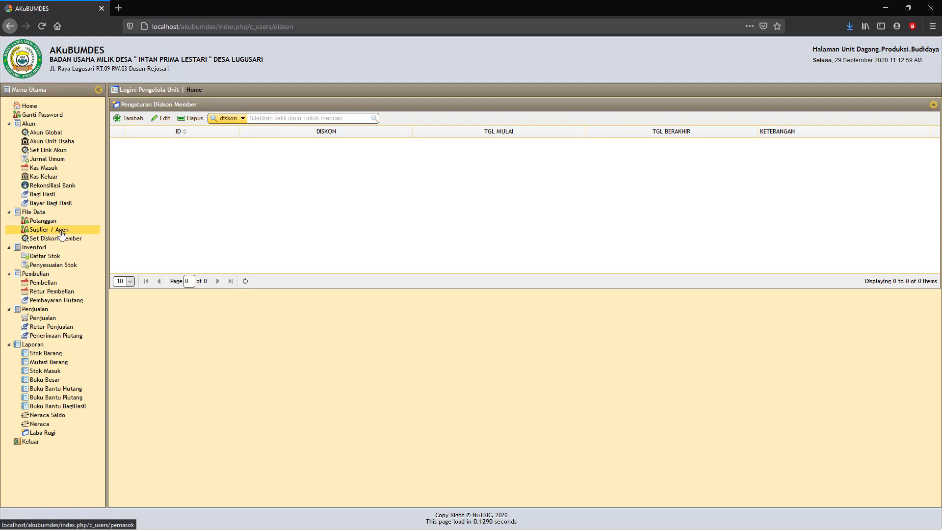
pyautogui.click(49, 258)
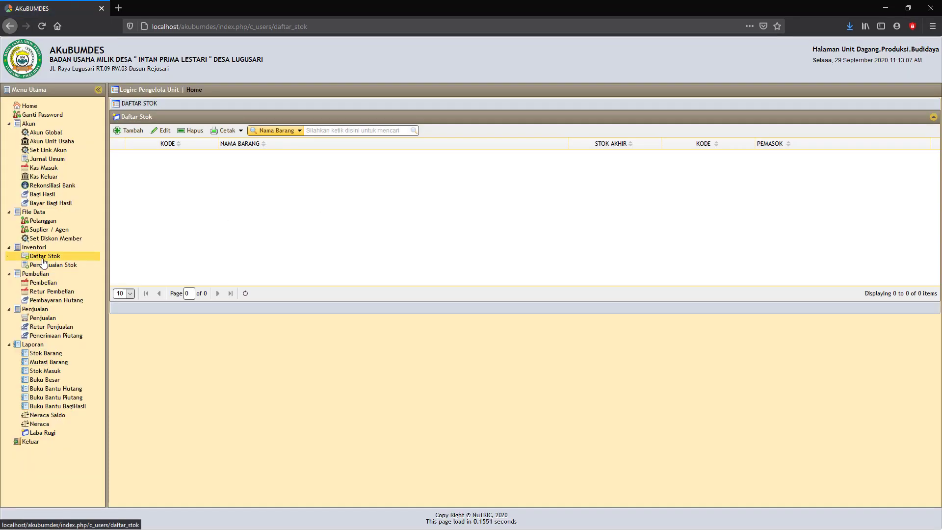
# Step: Enter a new stock item with code TES01, name 'Barang tes' and unit Pcs
pyautogui.click(45, 258)
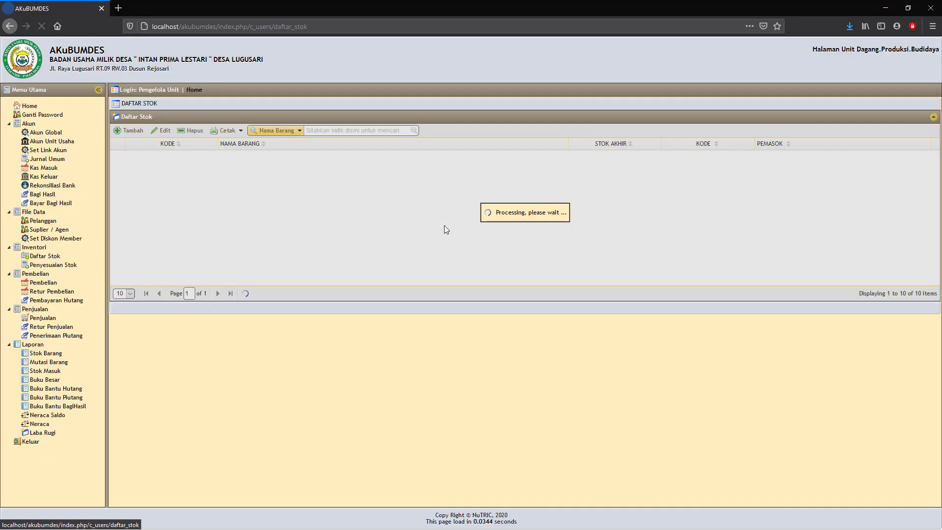
pyautogui.click(129, 131)
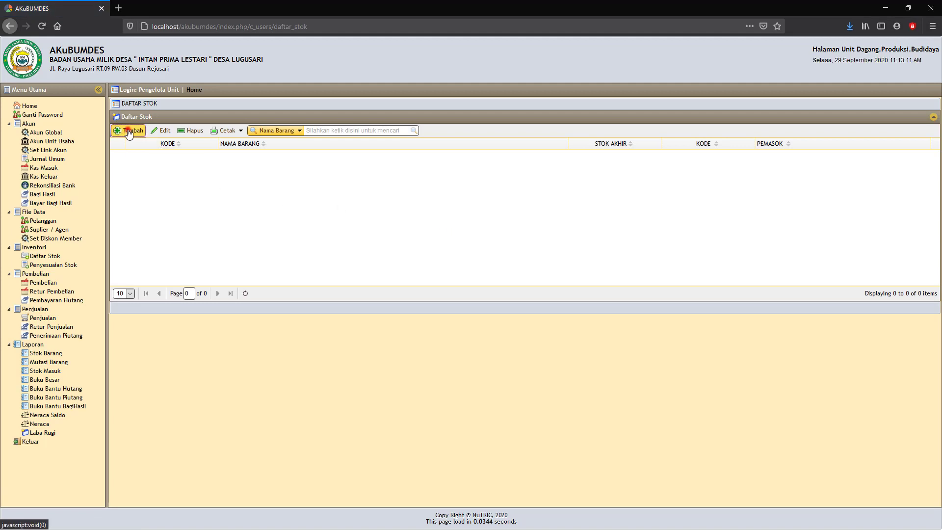
pyautogui.click(425, 247)
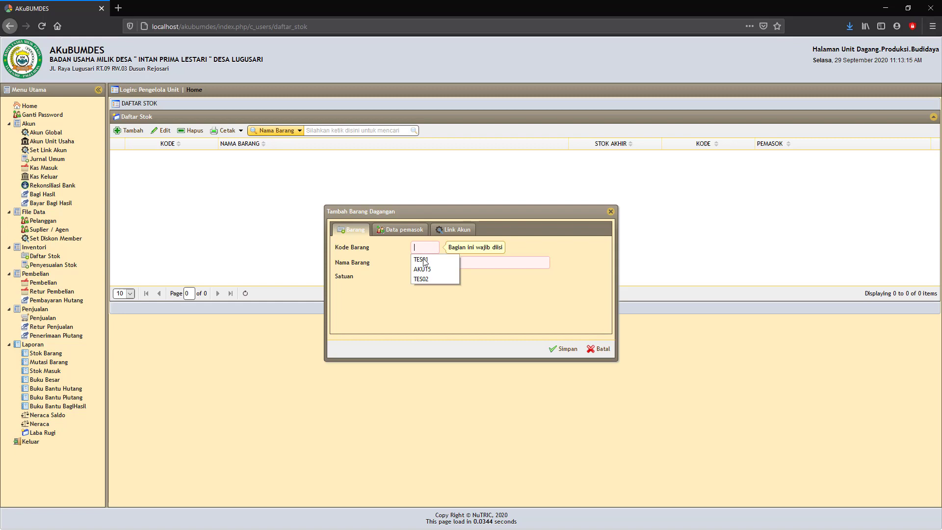
pyautogui.click(423, 259)
pyautogui.click(424, 259)
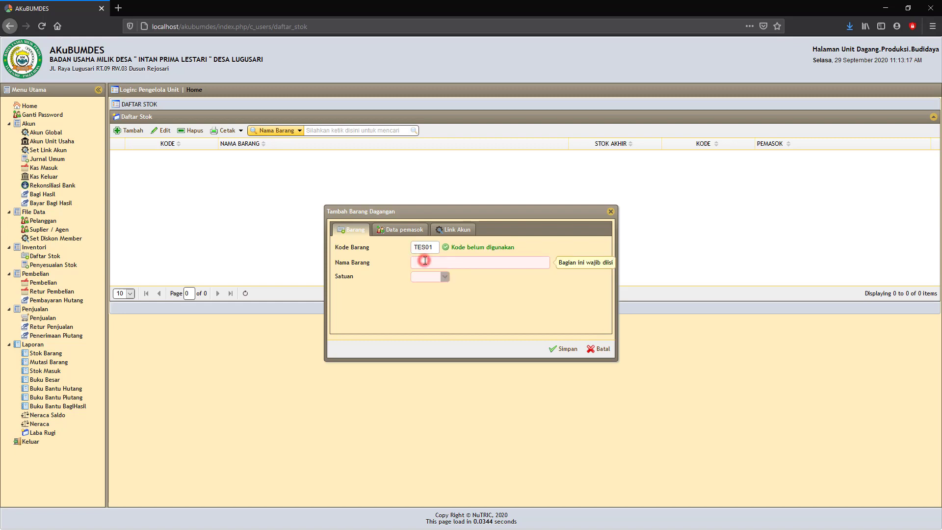
pyautogui.write('t')
pyautogui.press('BackSpace')
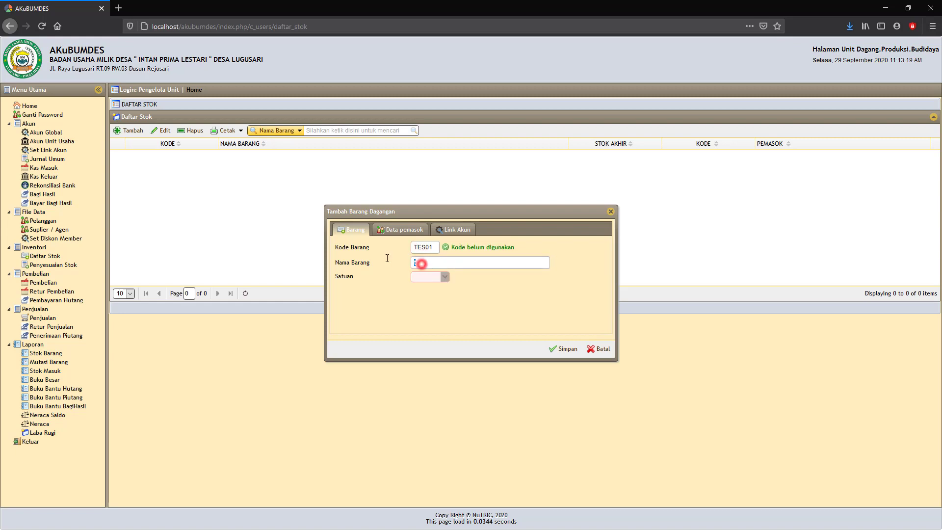
pyautogui.write('b')
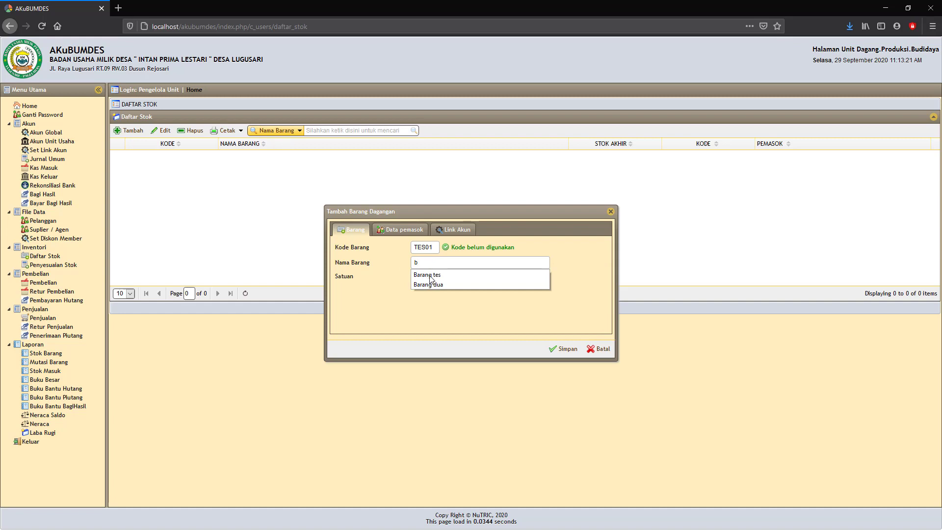
pyautogui.click(430, 275)
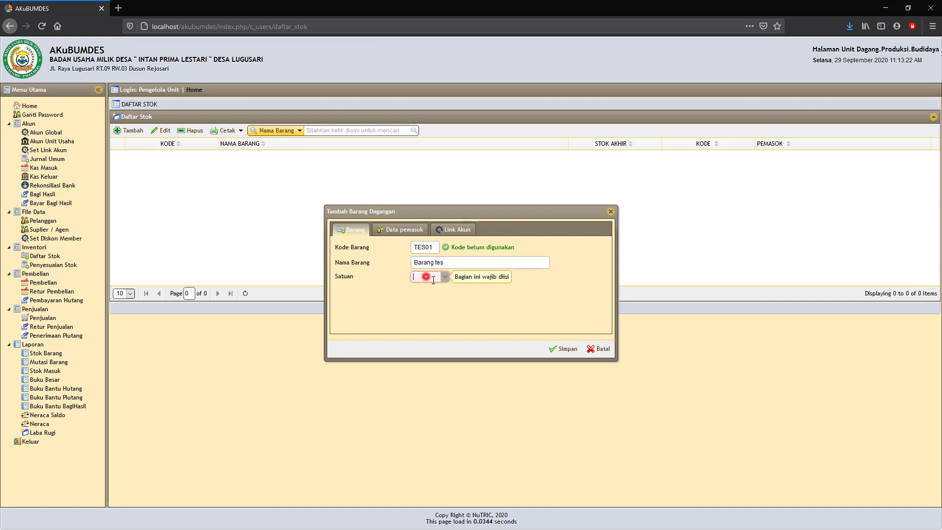
pyautogui.click(446, 277)
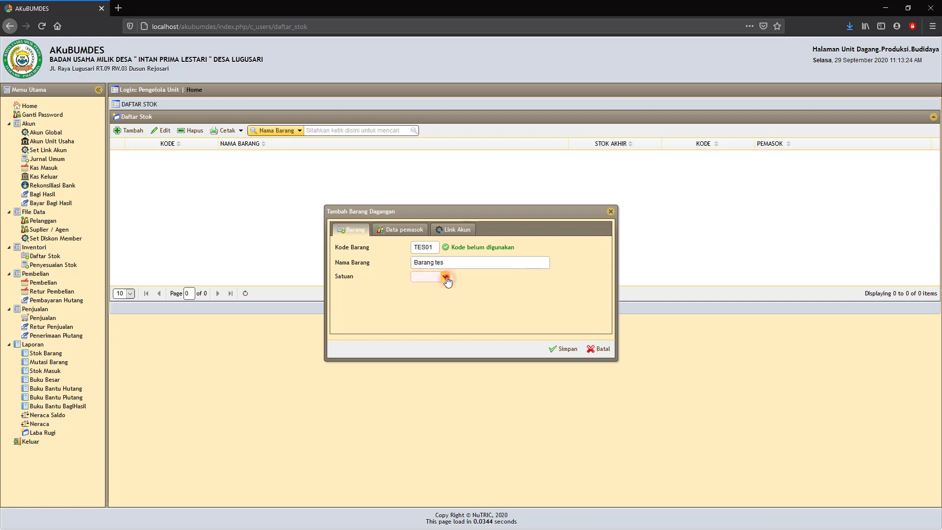
pyautogui.click(422, 289)
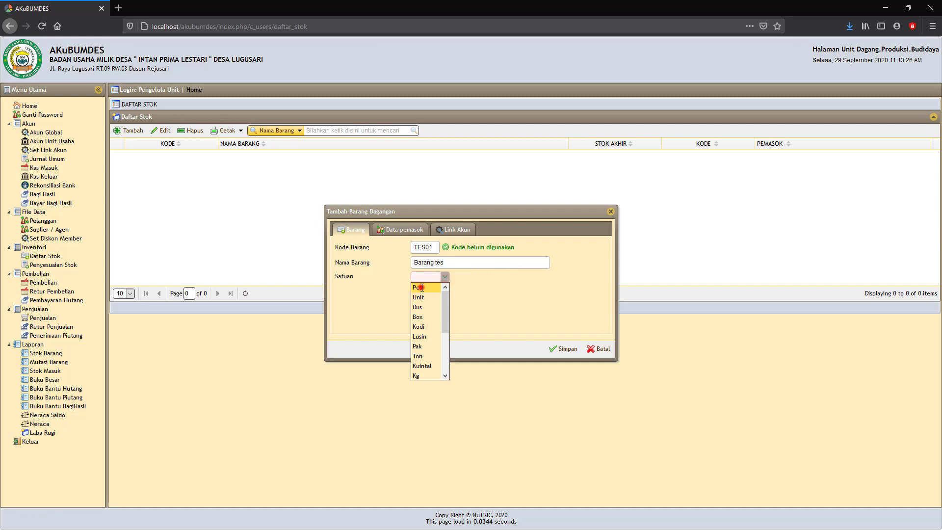
pyautogui.click(563, 349)
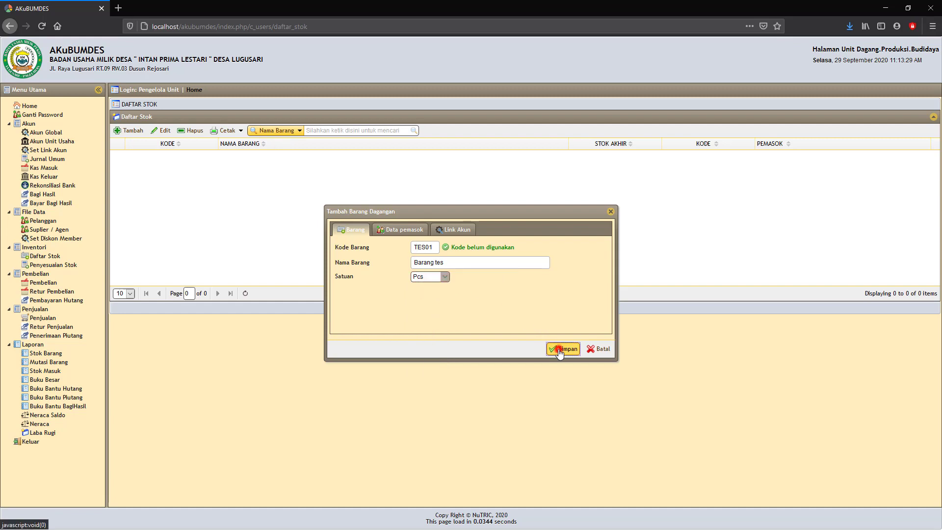
# Step: Assign supplier SUP01 TOKO GROSIR to item TES01, review linked accounts, and save the item
pyautogui.click(403, 233)
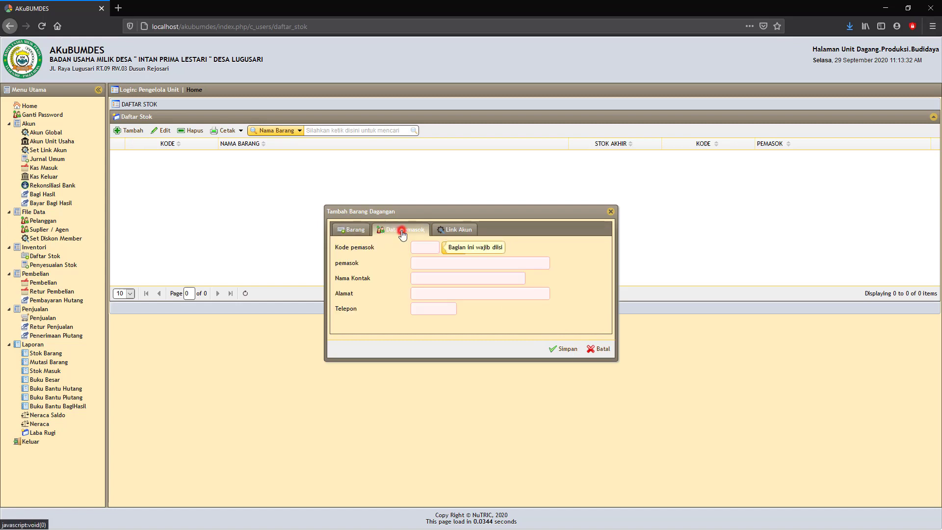
pyautogui.click(417, 262)
pyautogui.click(449, 249)
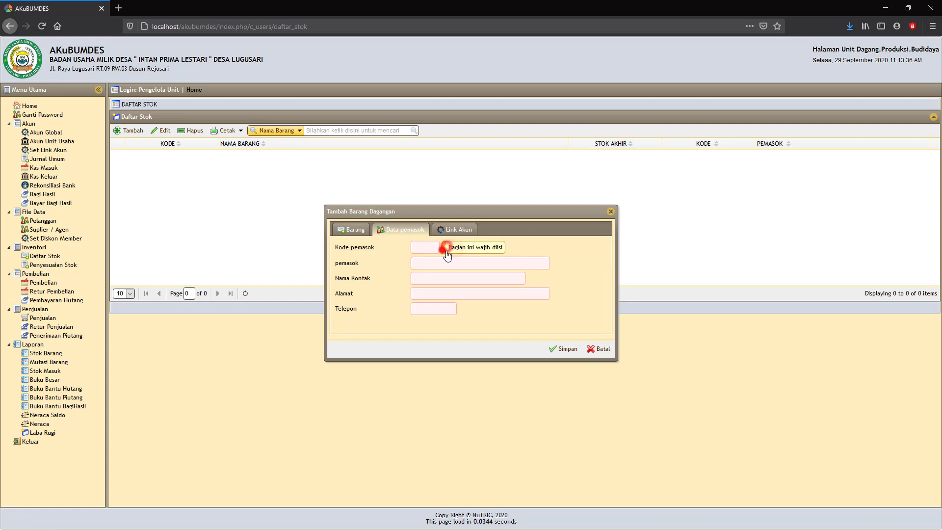
pyautogui.click(454, 251)
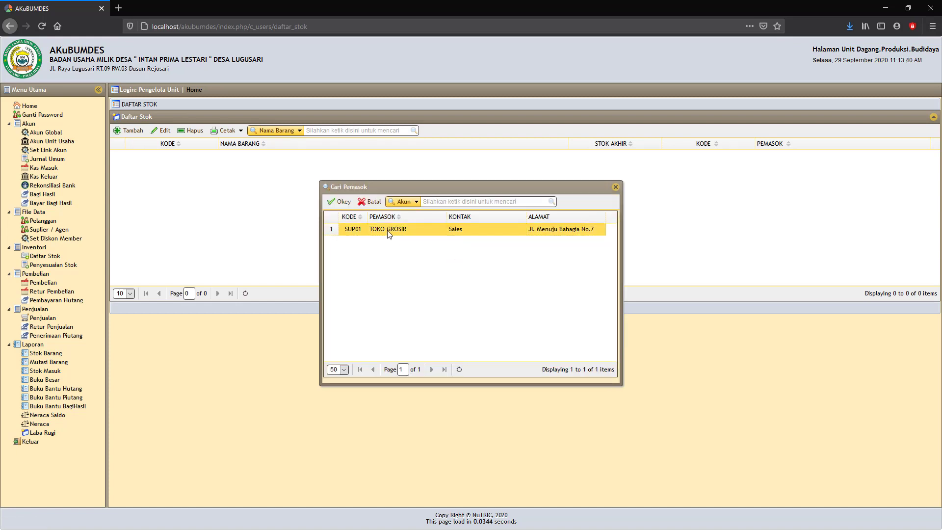
pyautogui.click(388, 231)
pyautogui.click(342, 201)
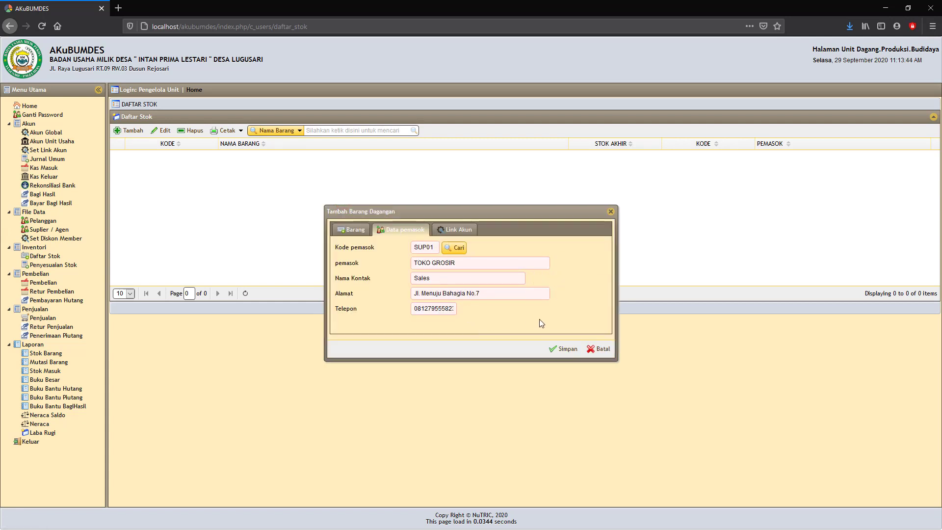
pyautogui.click(457, 231)
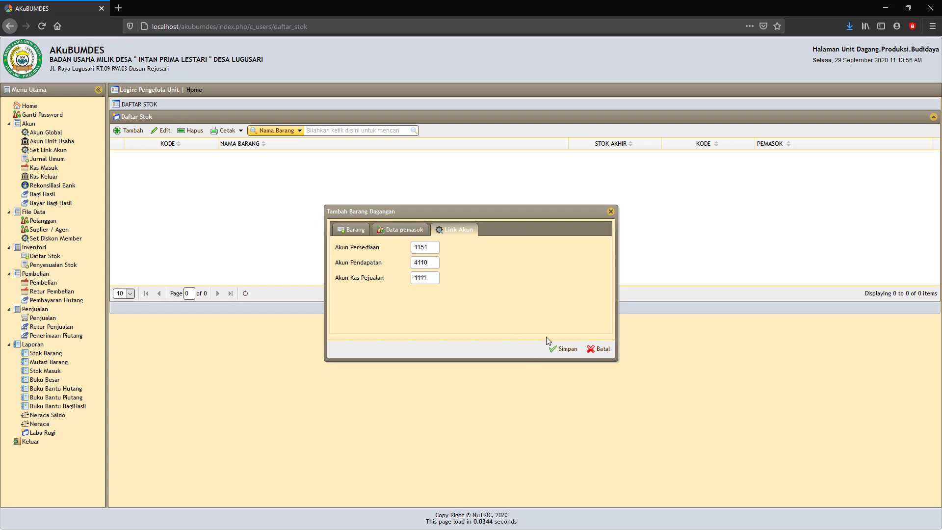
pyautogui.click(564, 349)
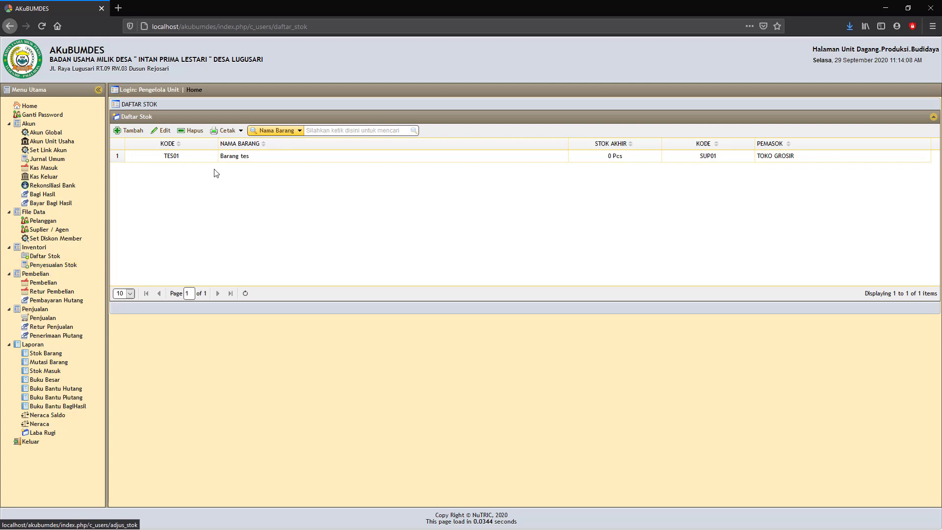
# Step: Print the Cek Stok Barang sheet for item TES01 and close the PDF
pyautogui.moveTo(240, 133)
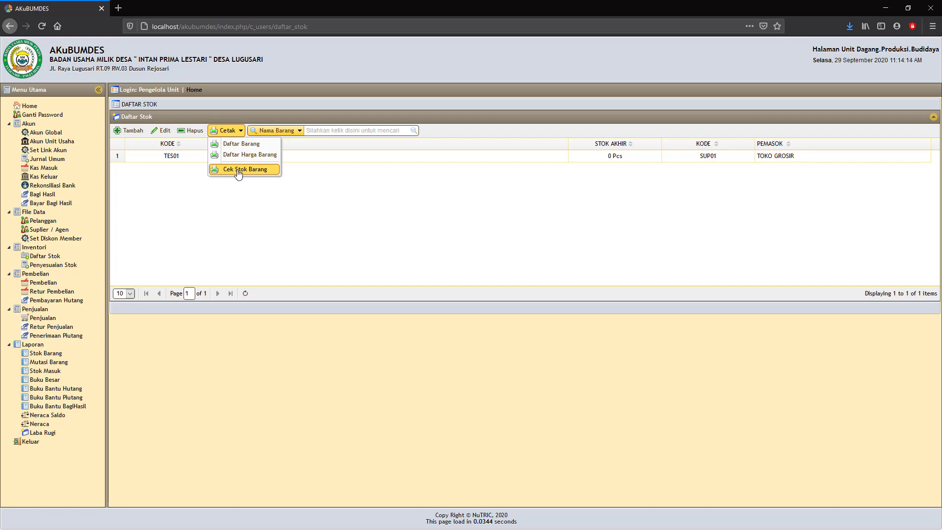
pyautogui.click(165, 155)
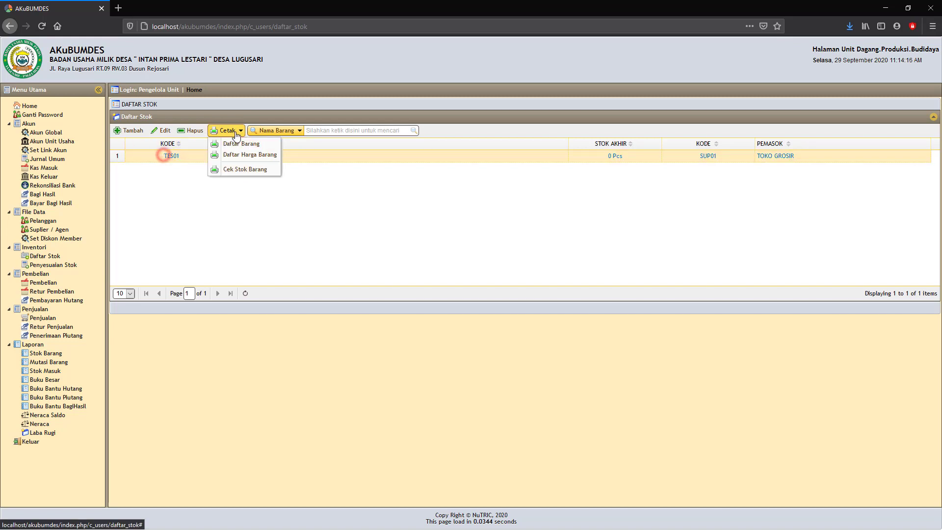
pyautogui.click(240, 169)
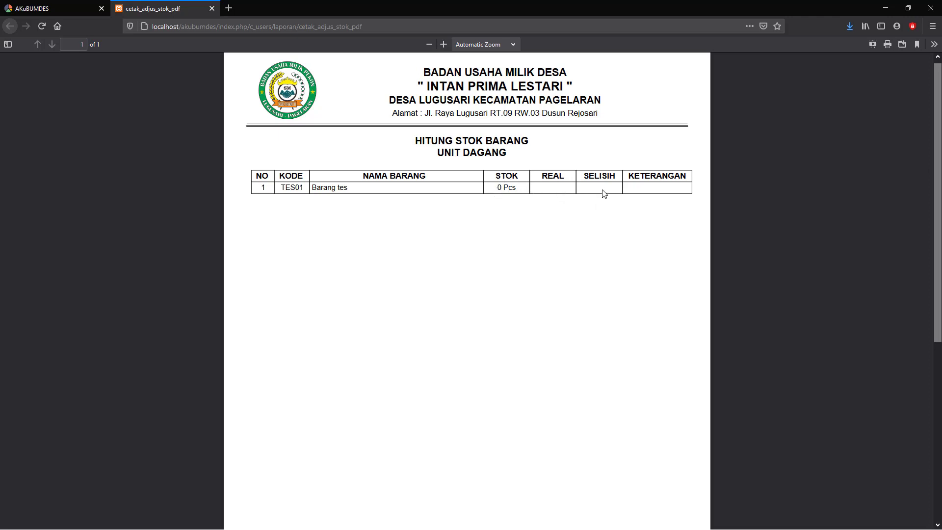
pyautogui.click(213, 8)
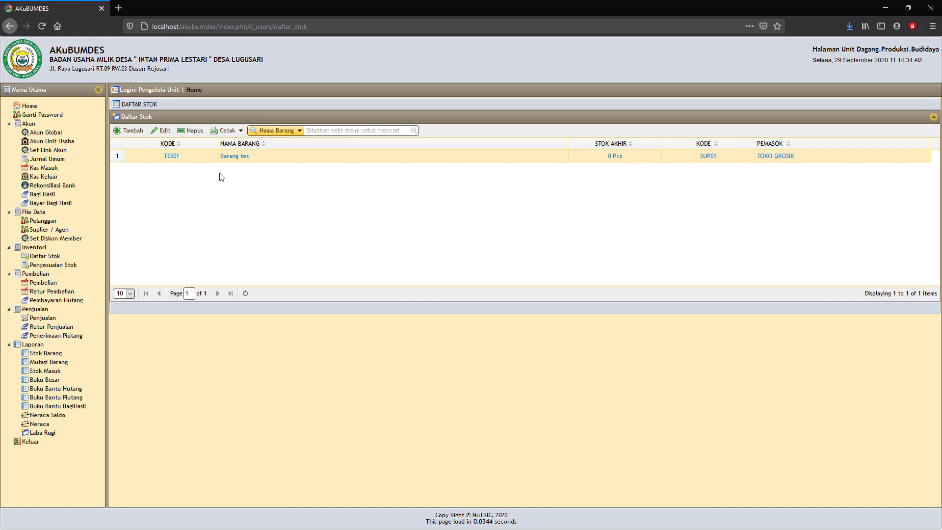
# Step: Print the Daftar Barang item list PDF and close it
pyautogui.click(230, 130)
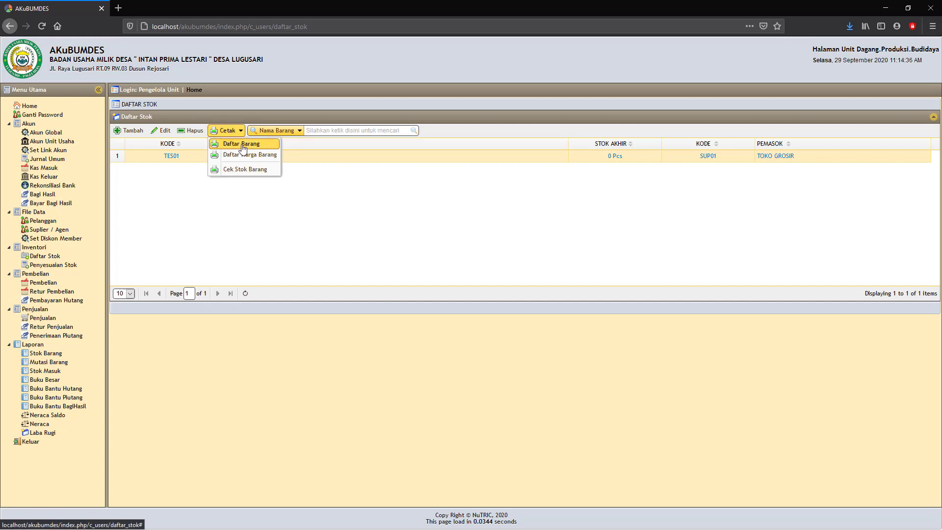
pyautogui.click(241, 144)
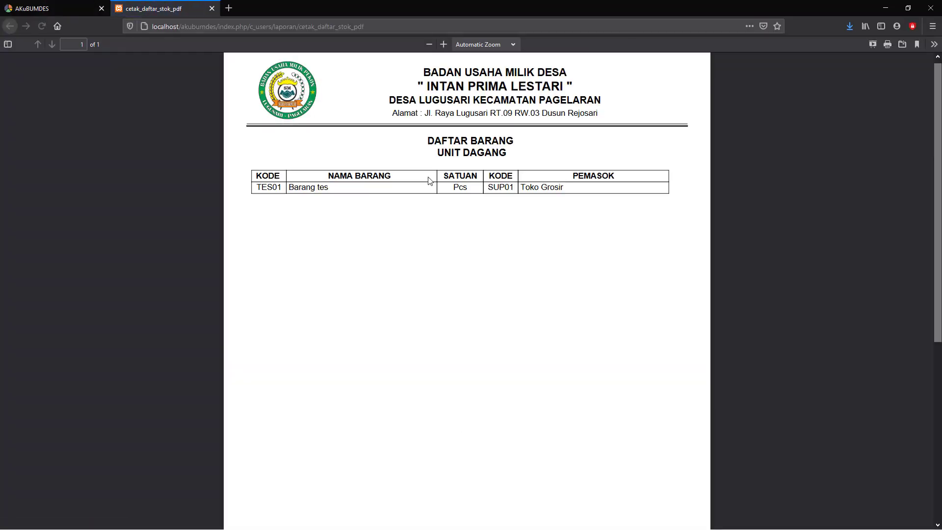
pyautogui.click(212, 9)
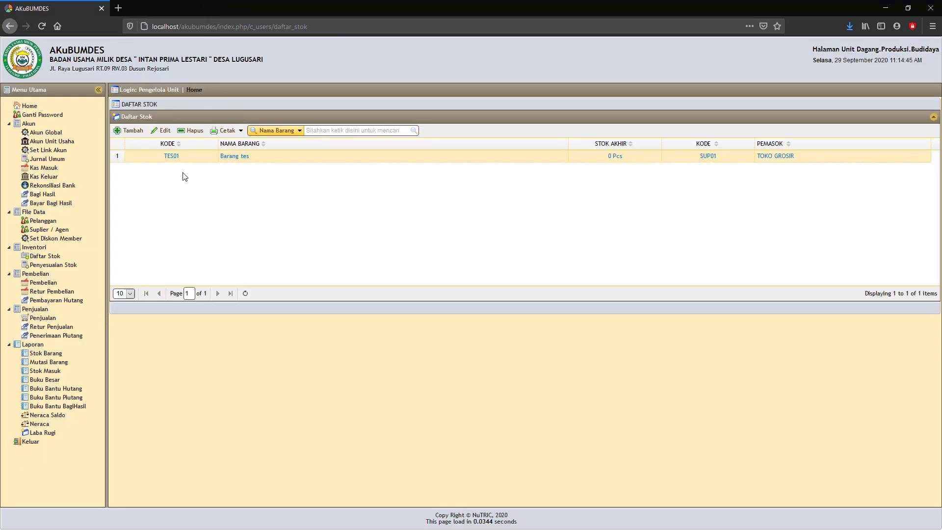
pyautogui.click(53, 265)
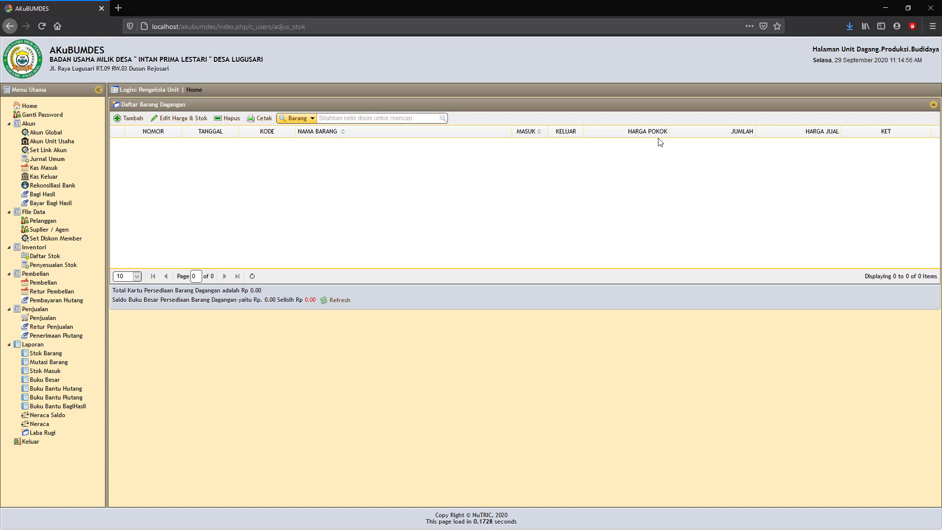
# Step: Create a stock adjustment dated 02-09-2020 and add TES01 Barang tes from the item picker
pyautogui.click(129, 120)
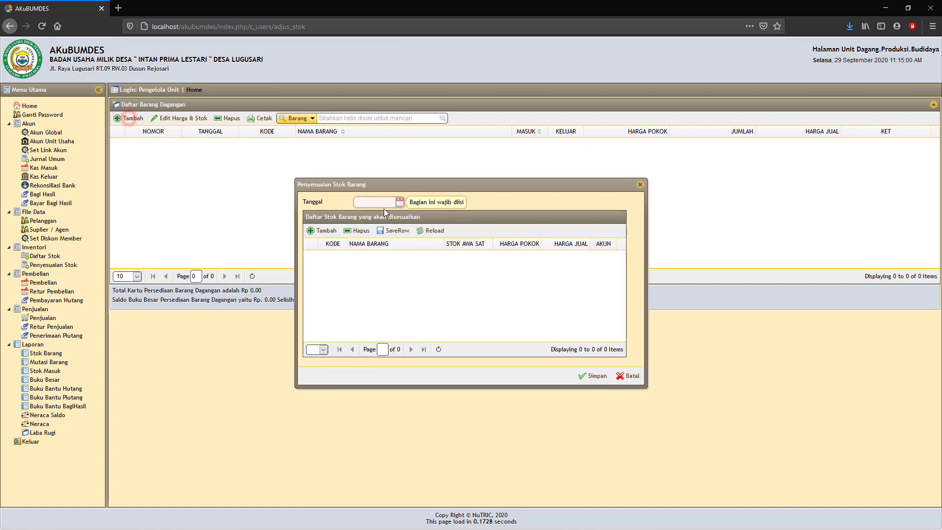
pyautogui.click(400, 203)
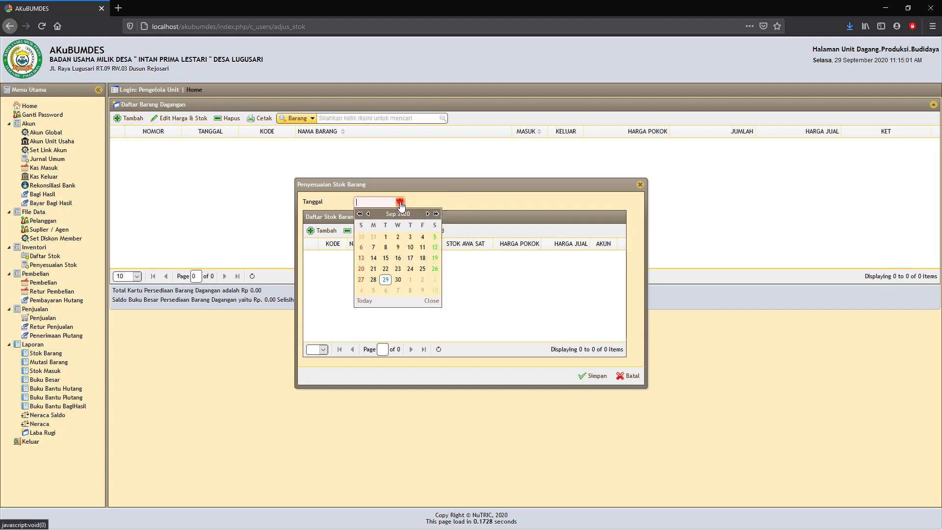
pyautogui.click(396, 238)
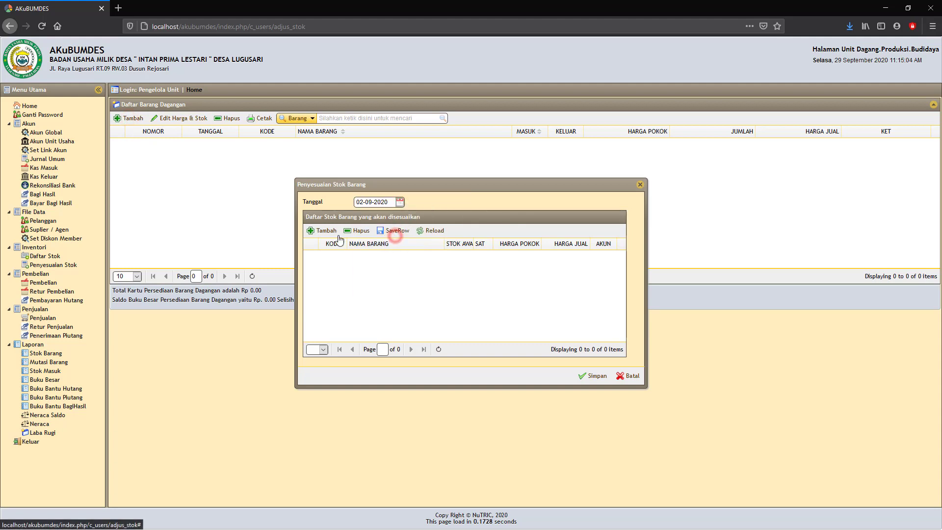
pyautogui.click(324, 232)
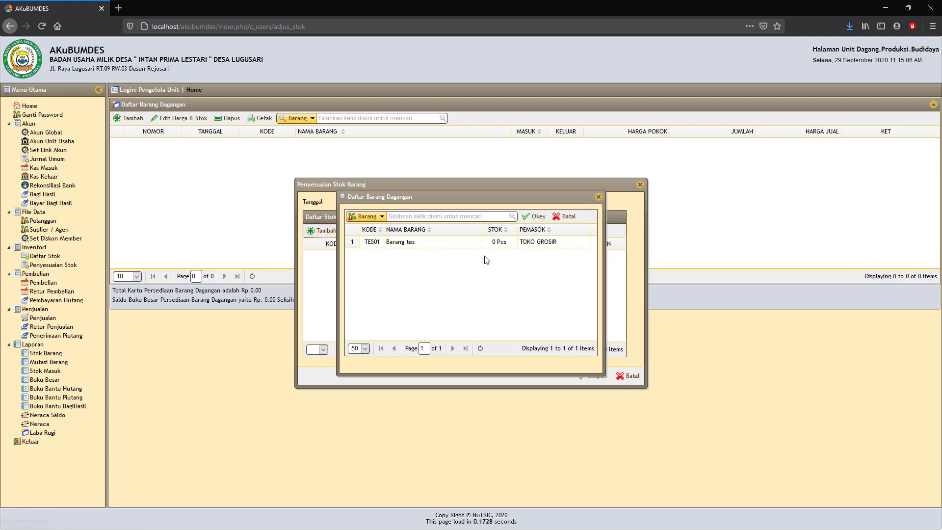
pyautogui.click(432, 245)
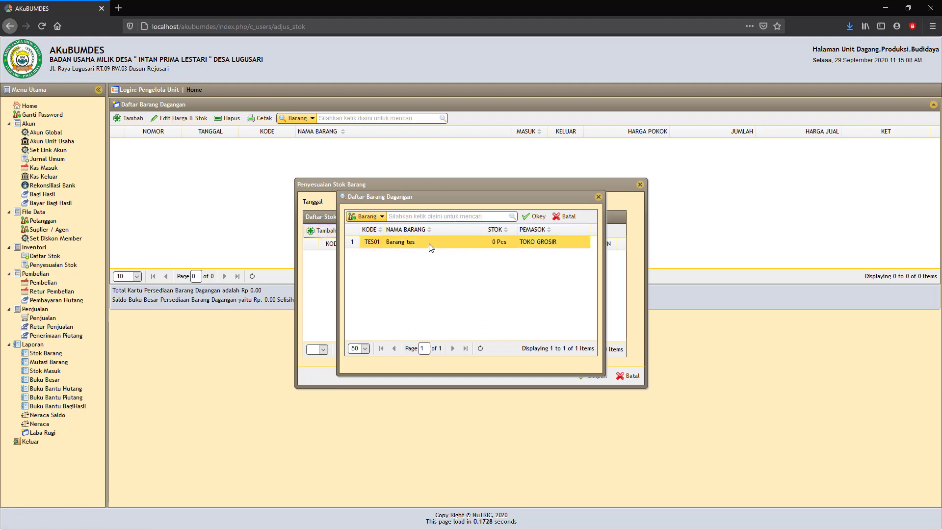
pyautogui.click(430, 244)
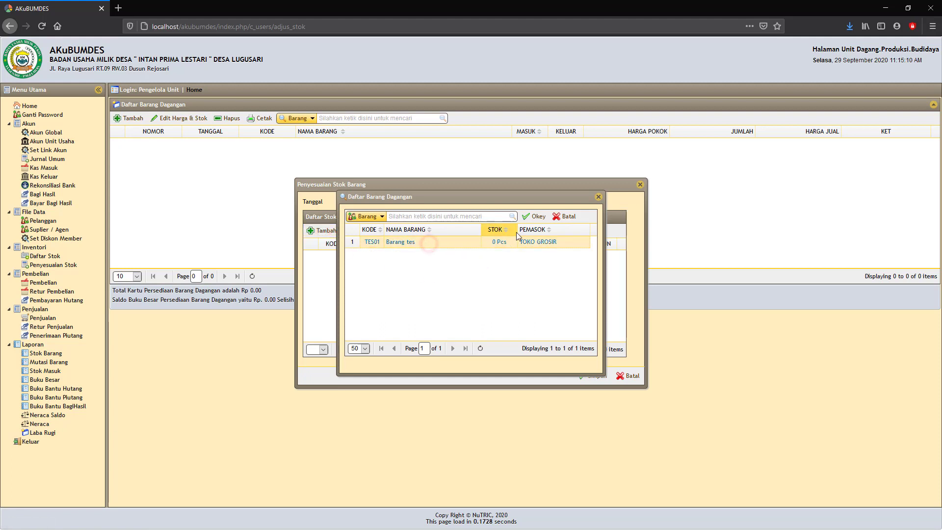
pyautogui.click(538, 217)
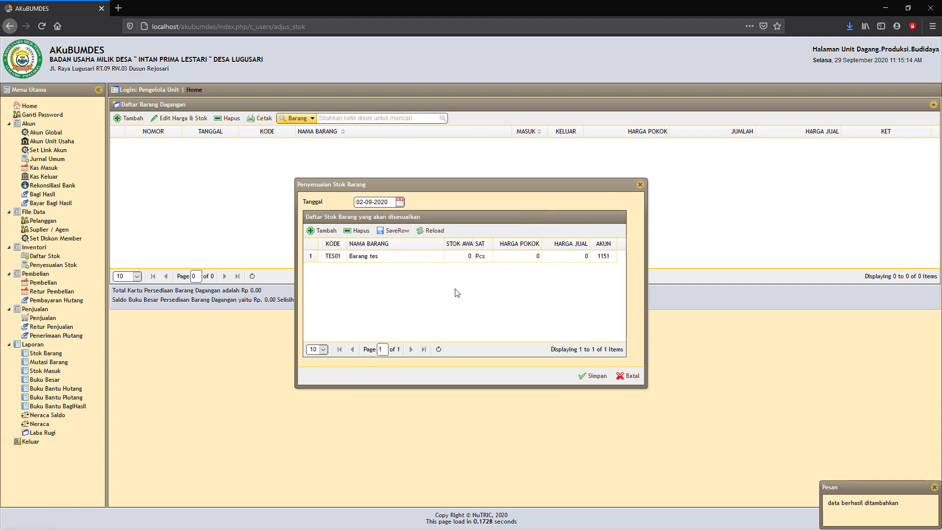
pyautogui.click(420, 258)
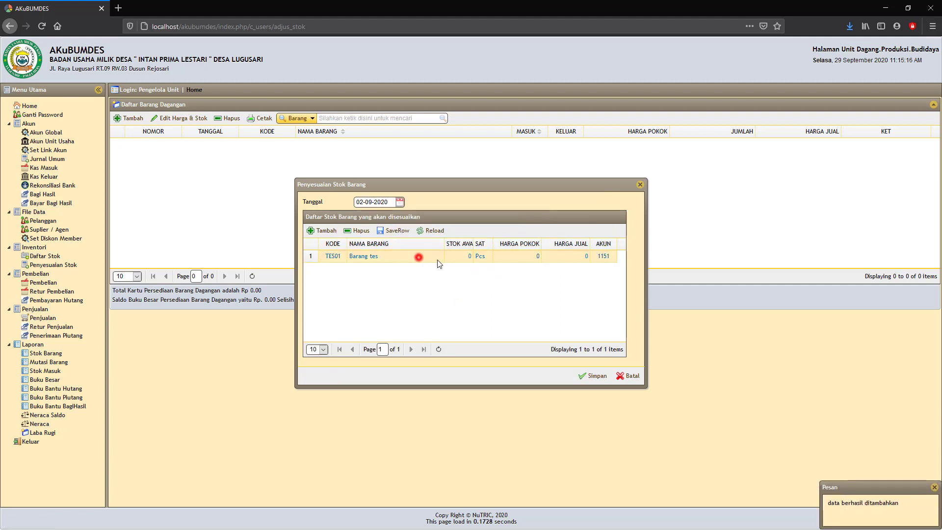
# Step: Give TES01 cost price 10,000 and selling price 15,000, save the row, and save the adjustment
pyautogui.doubleClick(426, 259)
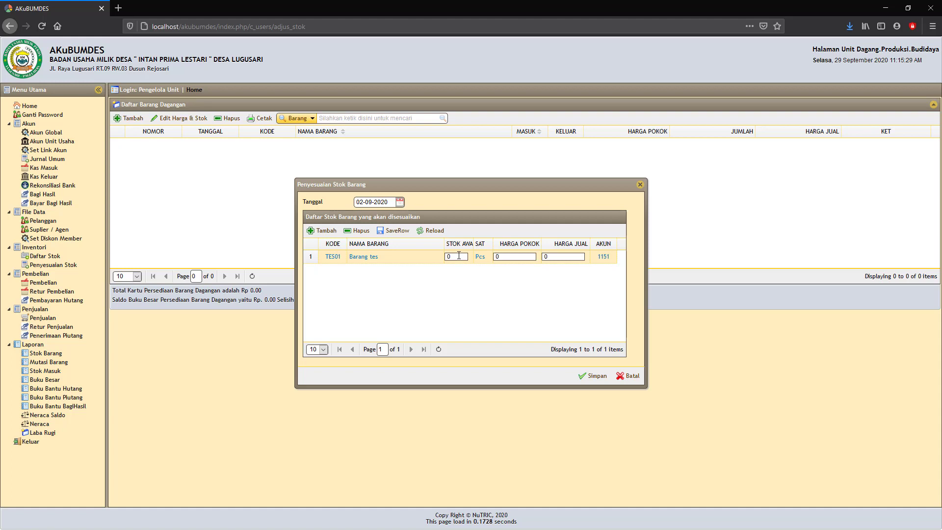
pyautogui.doubleClick(505, 257)
pyautogui.write('10000')
pyautogui.click(562, 256)
pyautogui.write('15')
pyautogui.click(535, 285)
pyautogui.click(408, 232)
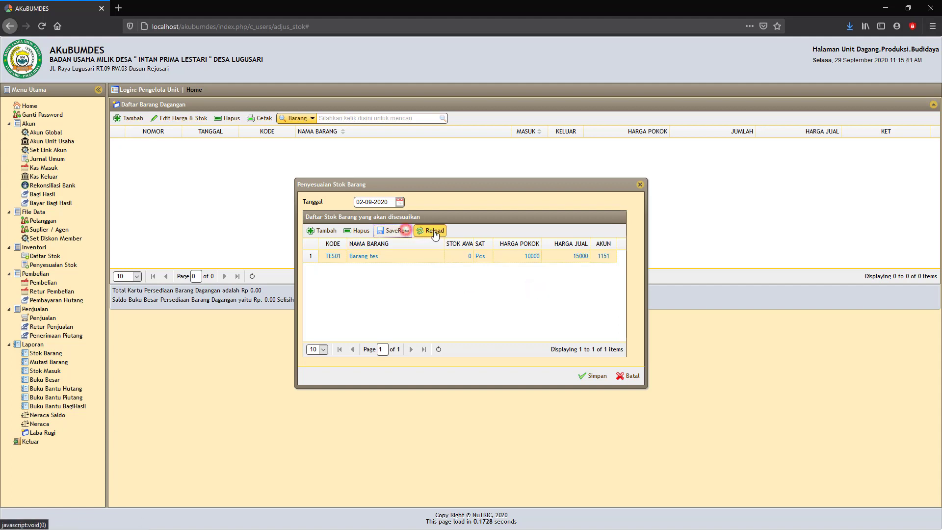
pyautogui.click(434, 230)
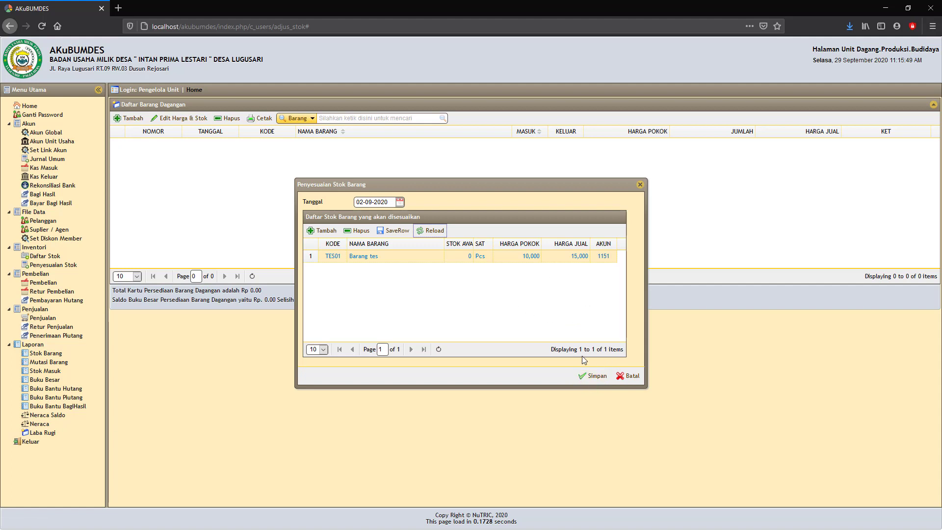
pyautogui.click(596, 376)
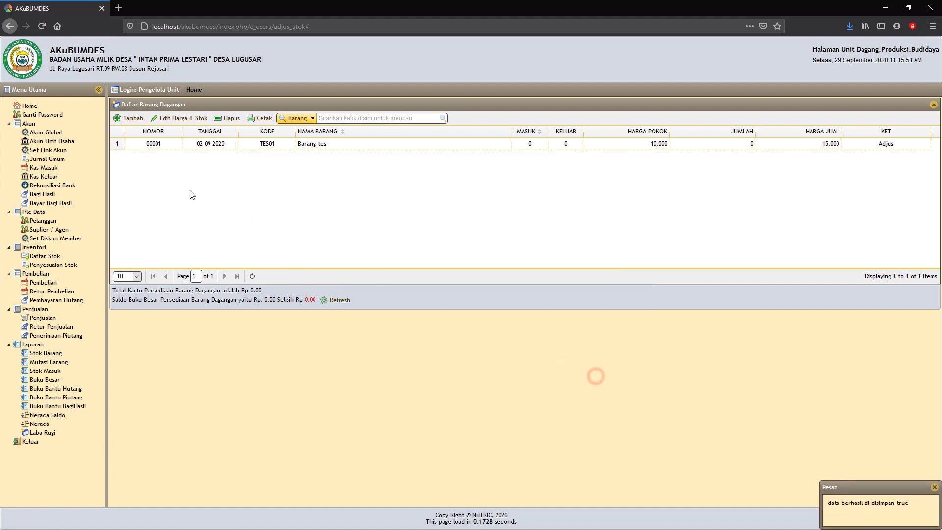
pyautogui.click(158, 146)
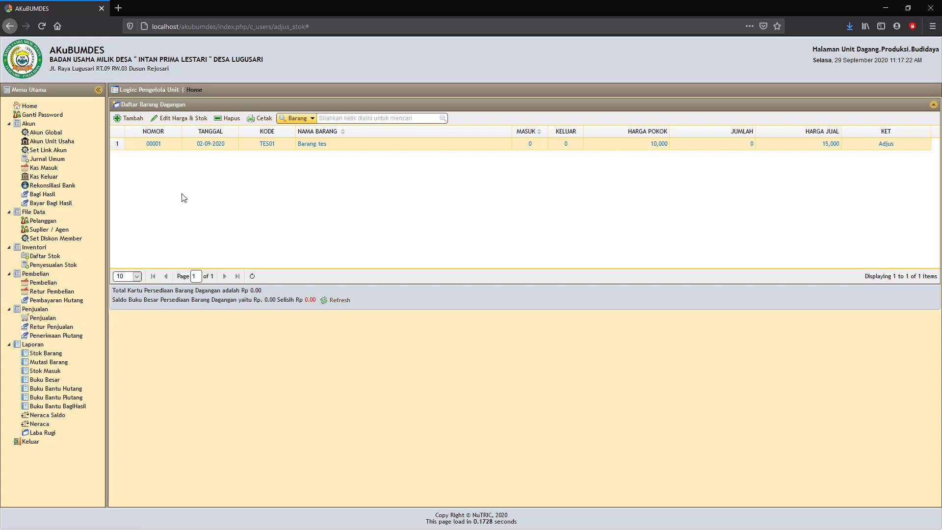
# Step: Display the Neraca report dated 29-09-2020 and scroll through its totals
pyautogui.click(41, 425)
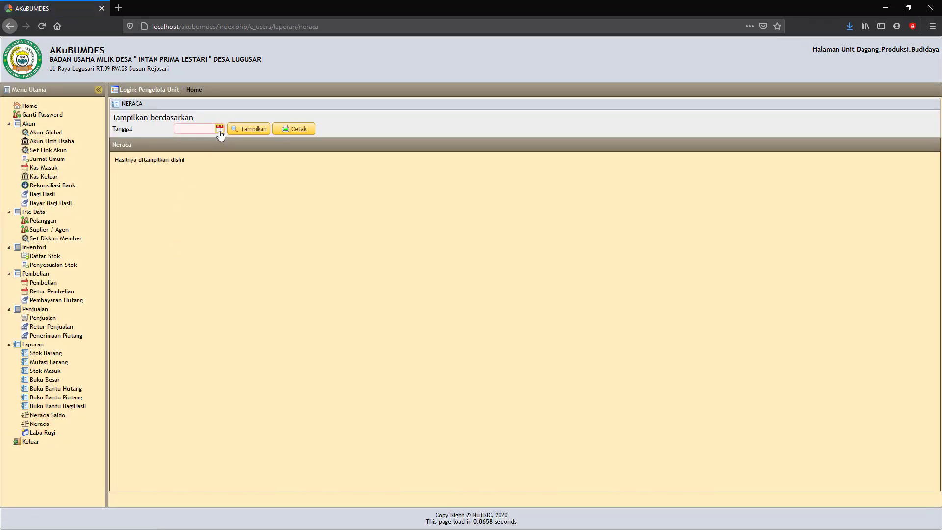
pyautogui.click(220, 129)
pyautogui.click(210, 205)
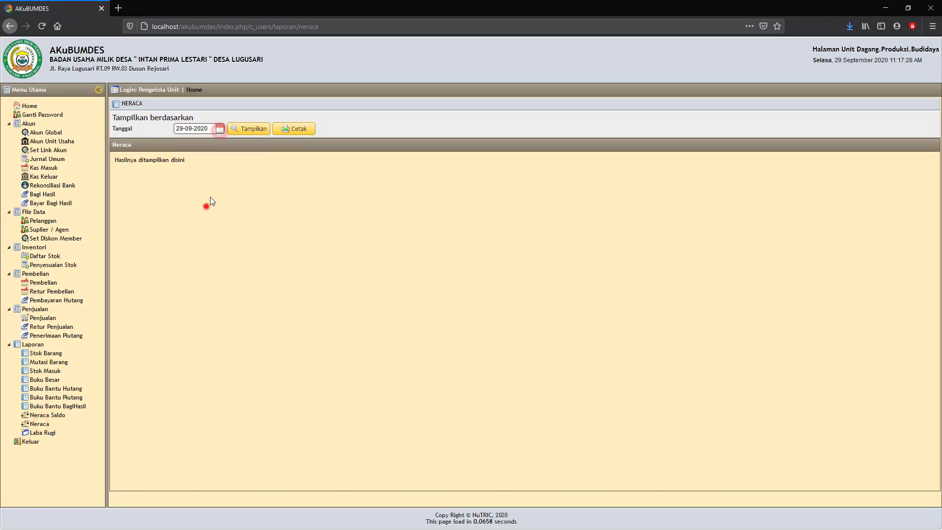
pyautogui.click(251, 127)
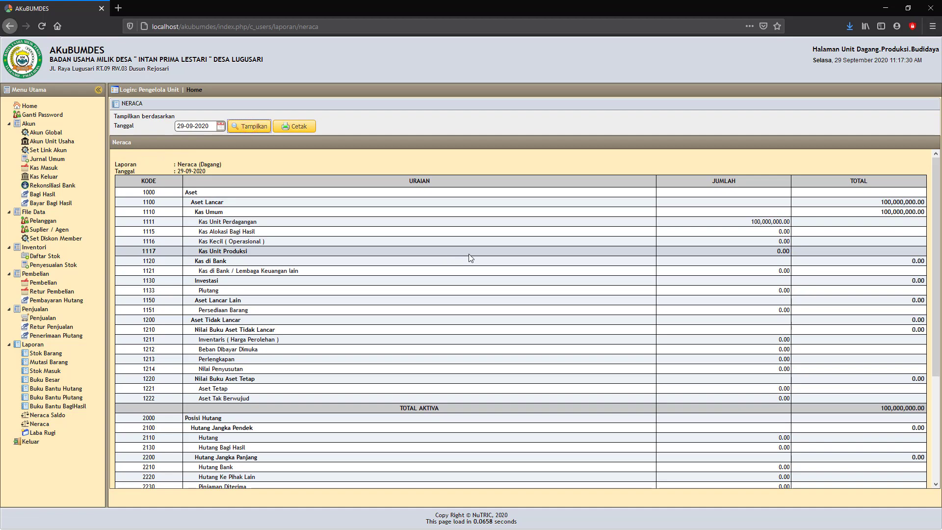
pyautogui.scroll(-2, 474, 258)
pyautogui.scroll(2, 589, 196)
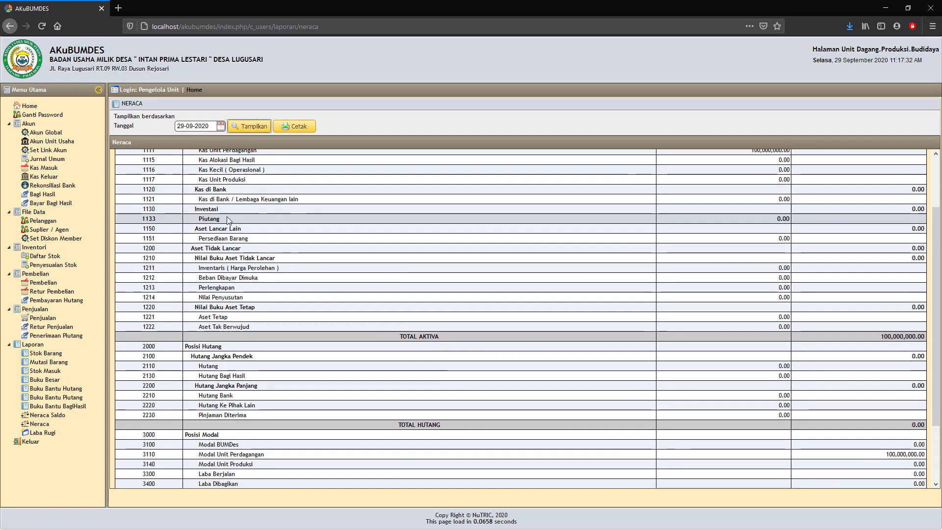
pyautogui.scroll(-1, 222, 251)
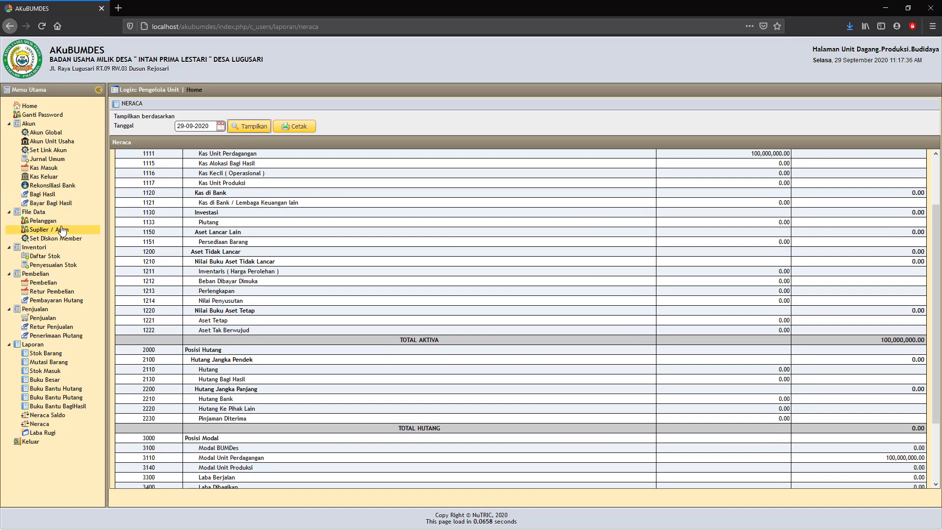
# Step: Edit stock adjustment 00001 for TES01 to 10 units in at 10,000, totalling 100,000
pyautogui.click(45, 268)
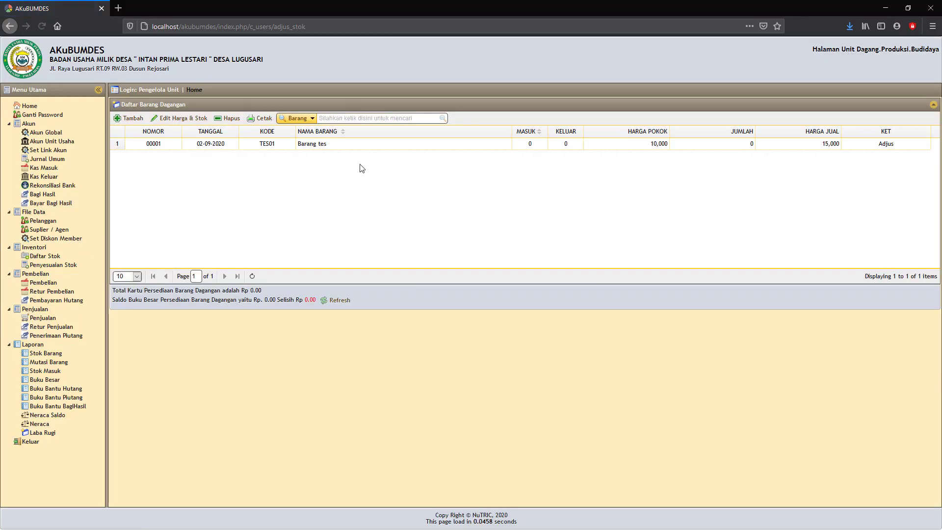
pyautogui.click(149, 143)
pyautogui.doubleClick(150, 143)
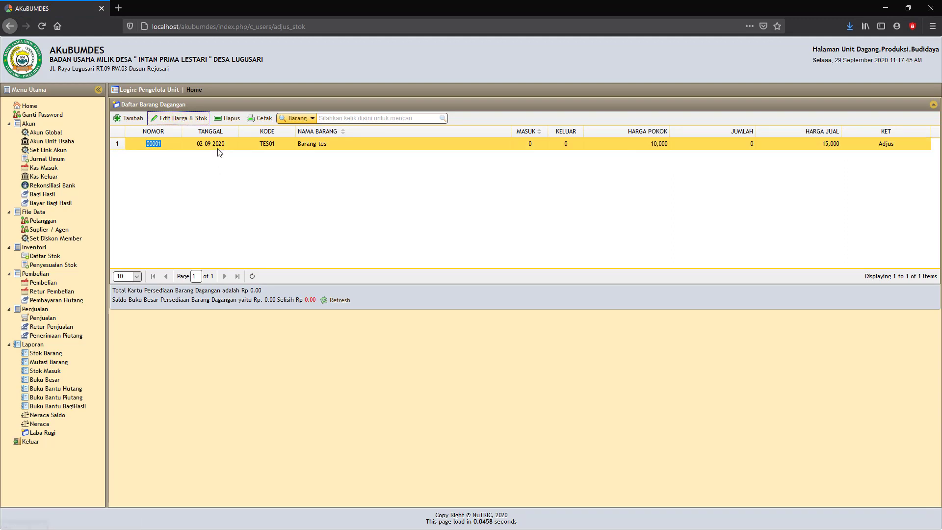
pyautogui.click(182, 120)
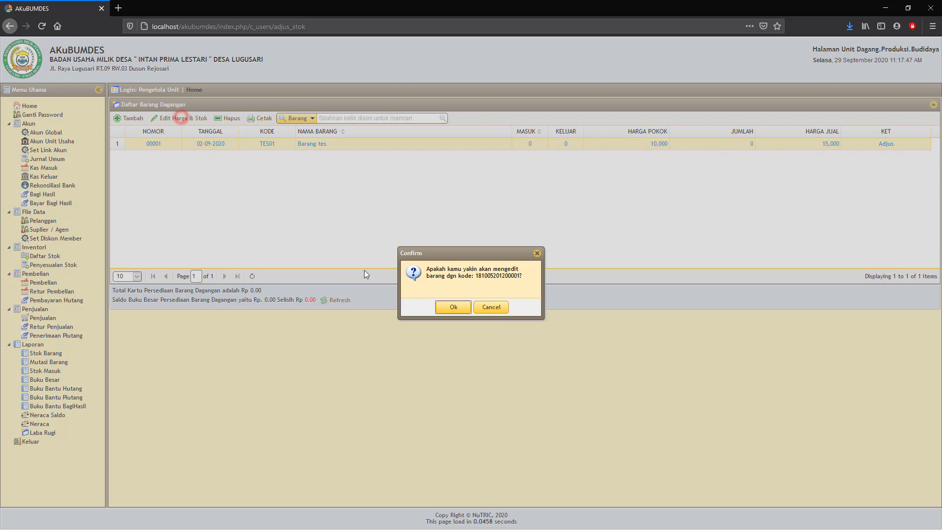
pyautogui.click(453, 307)
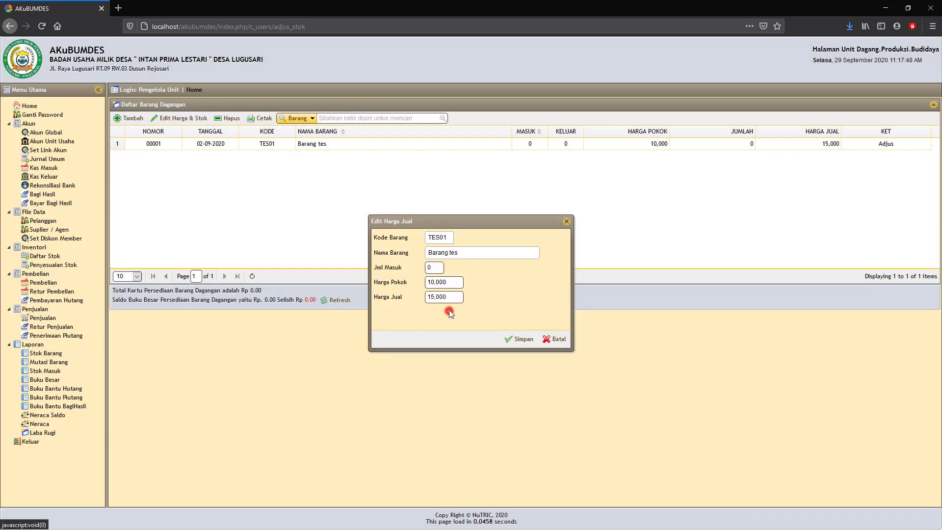
pyautogui.doubleClick(433, 269)
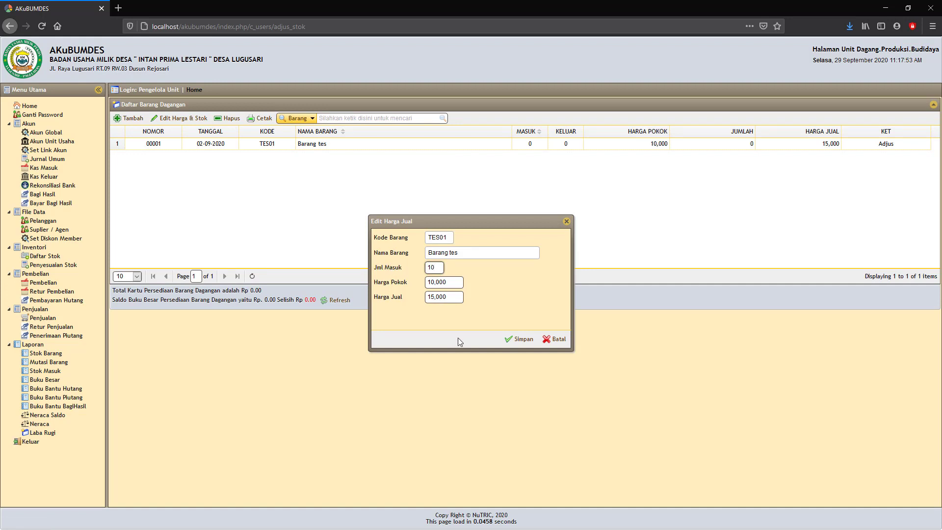
pyautogui.click(538, 339)
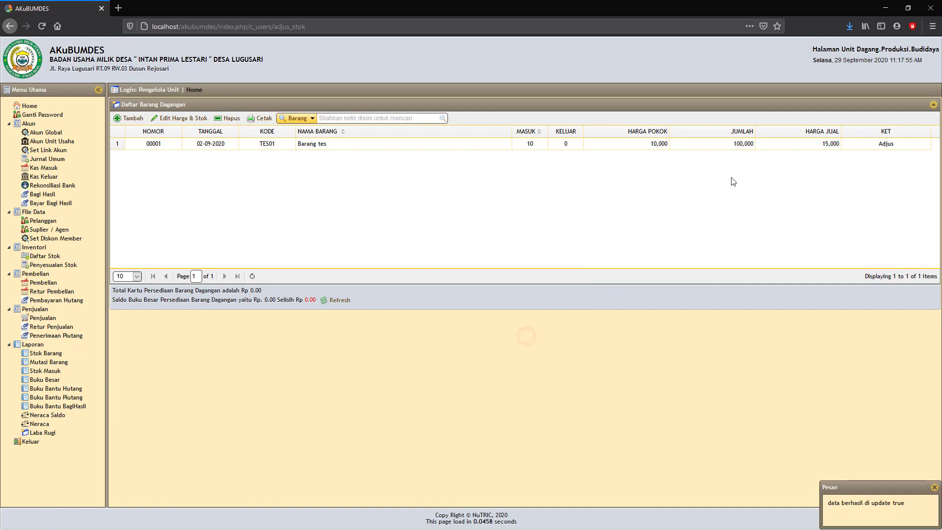
pyautogui.click(742, 147)
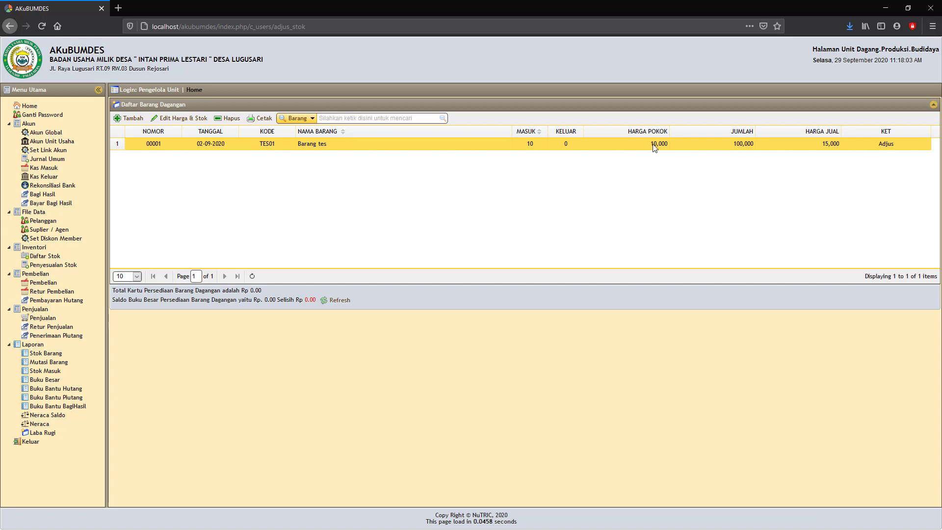
pyautogui.click(731, 141)
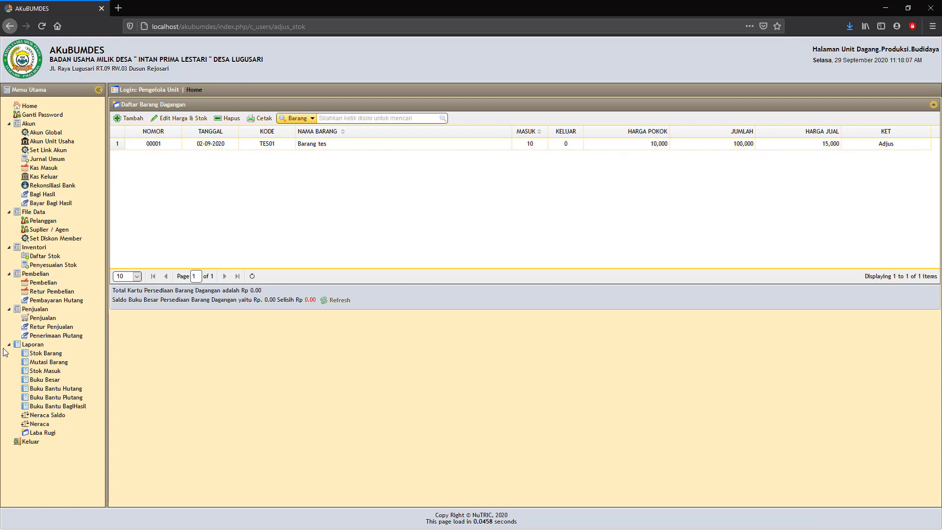
# Step: Show the Neraca for 29-09-2020, which still lists Persediaan Barang at 0.00
pyautogui.click(38, 424)
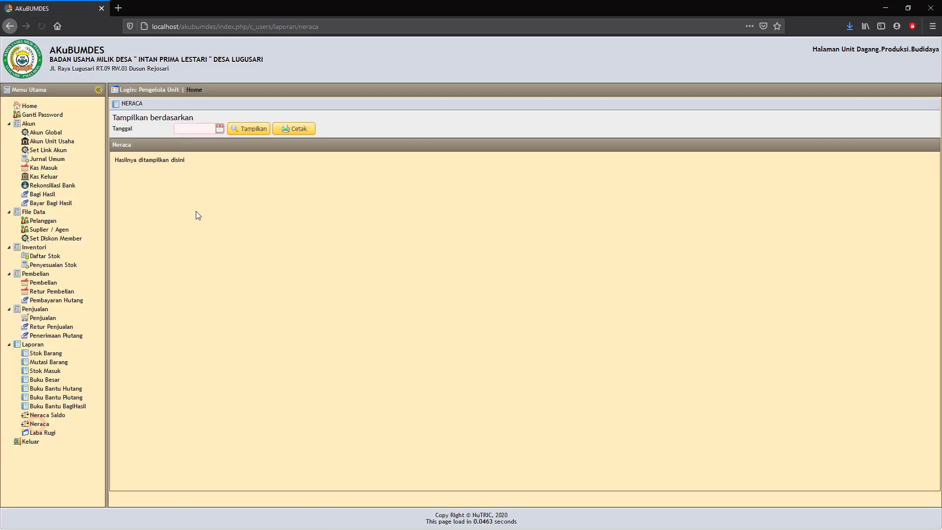
pyautogui.click(219, 129)
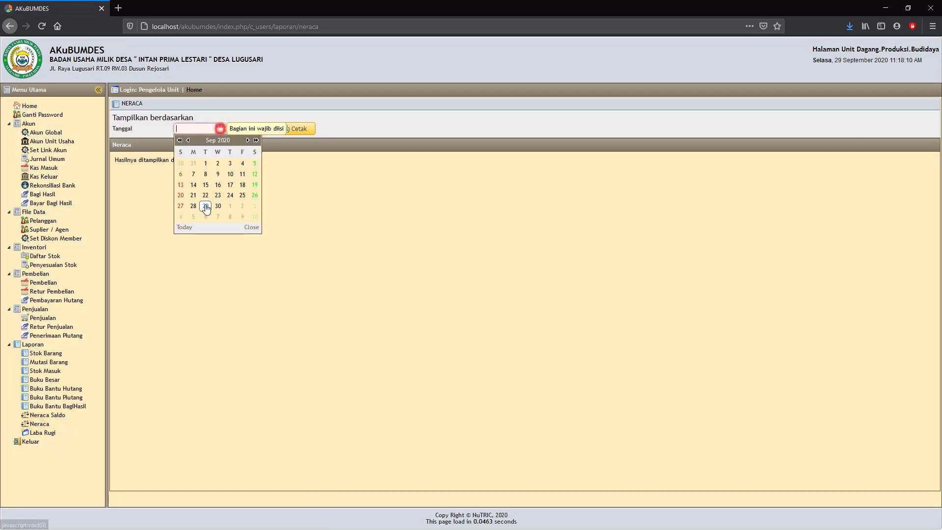
pyautogui.click(205, 208)
pyautogui.click(250, 129)
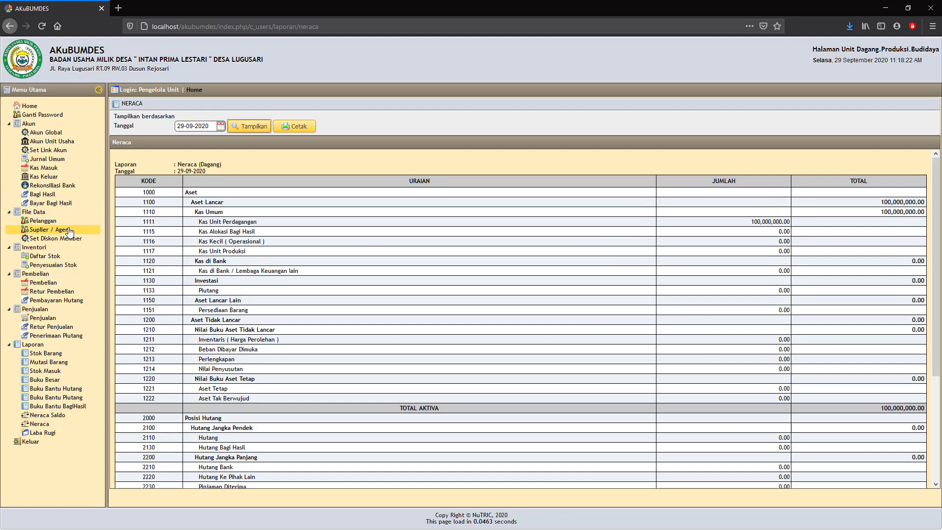
pyautogui.click(46, 267)
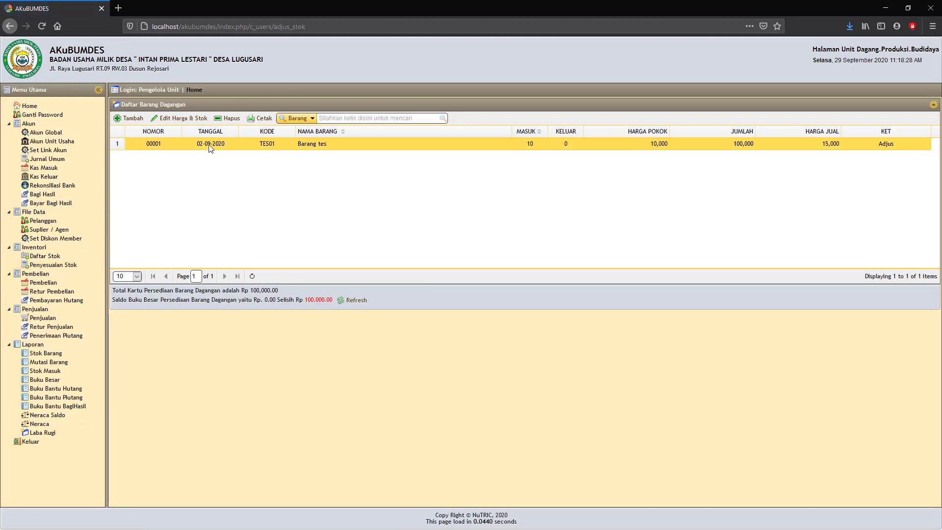
# Step: Change adjustment 00001's Jml Masuk for TES01 from 10 to 0 and save it
pyautogui.click(204, 145)
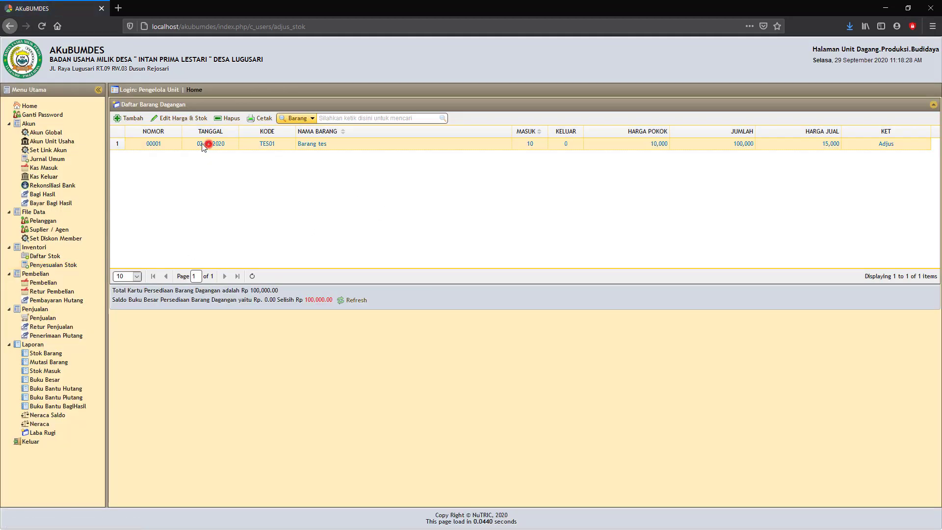
pyautogui.click(179, 118)
pyautogui.click(454, 307)
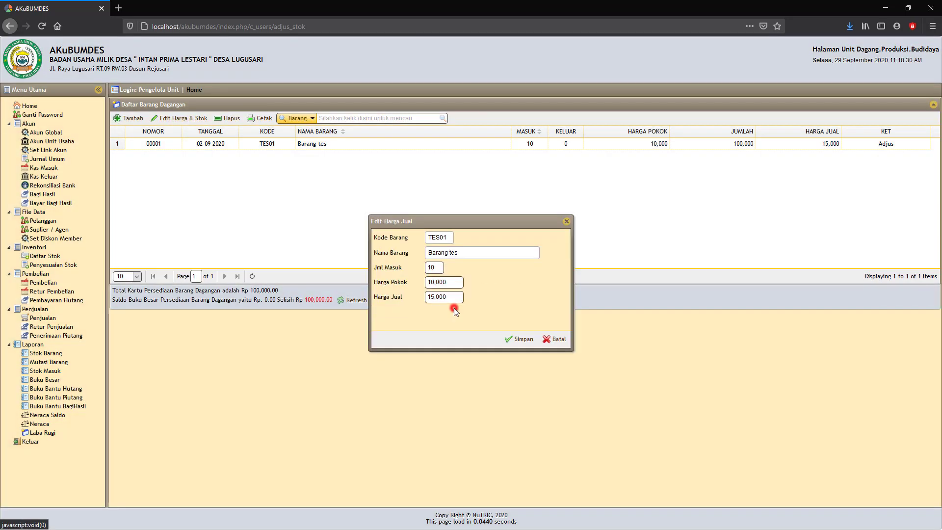
pyautogui.moveTo(441, 268); pyautogui.dragTo(396, 269)
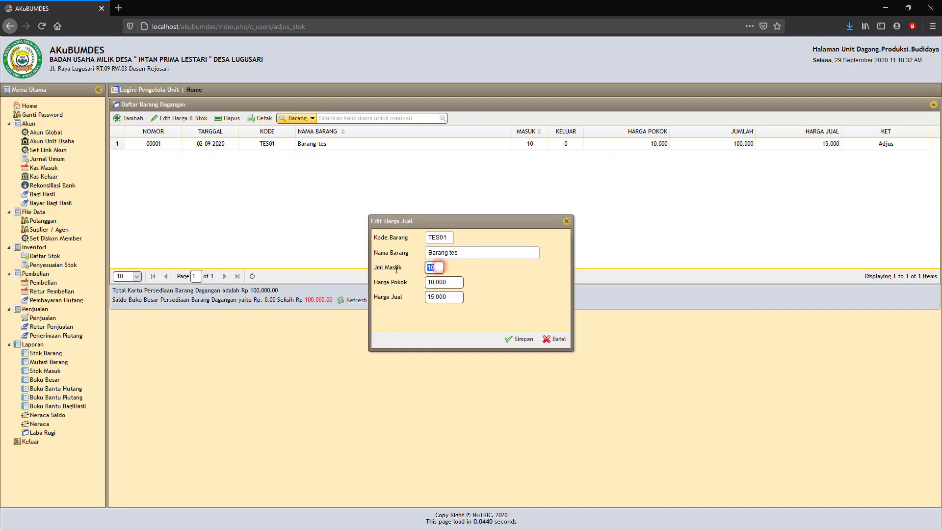
pyautogui.write('0-')
pyautogui.press('BackSpace')
pyautogui.click(523, 339)
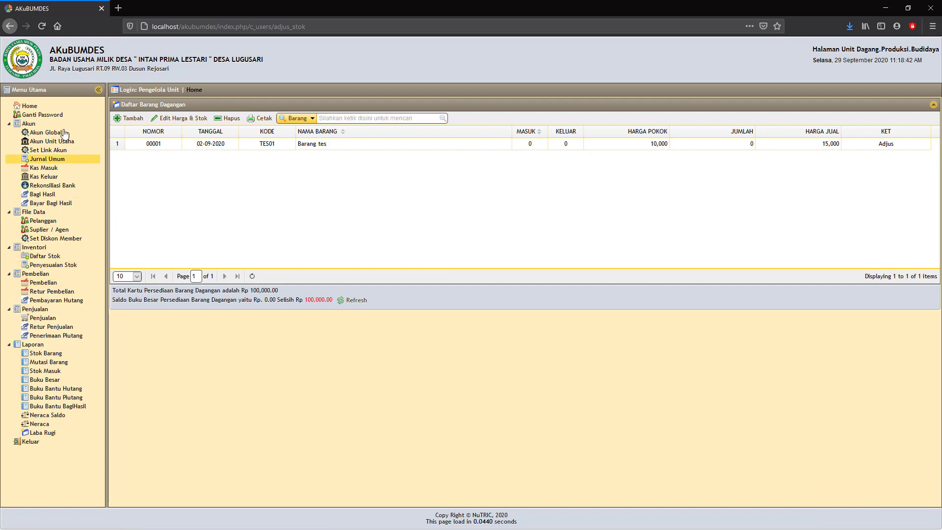
pyautogui.click(42, 26)
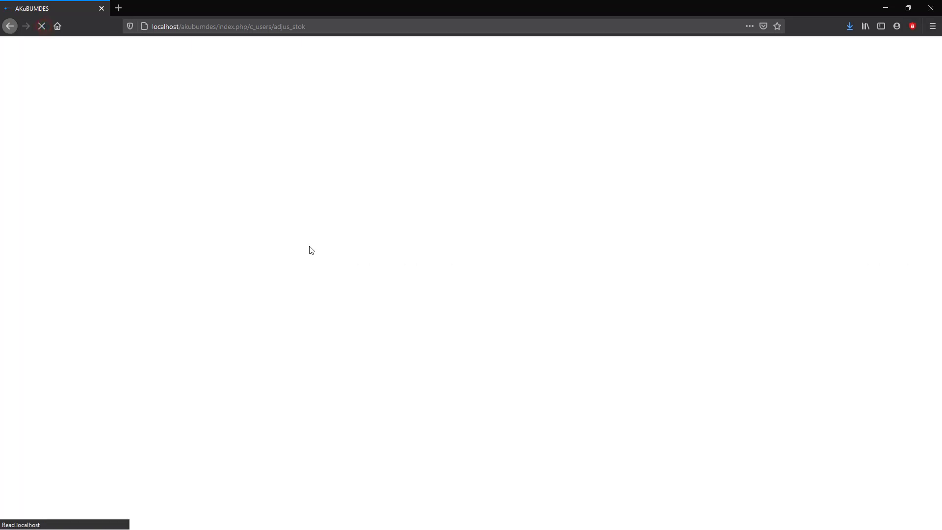